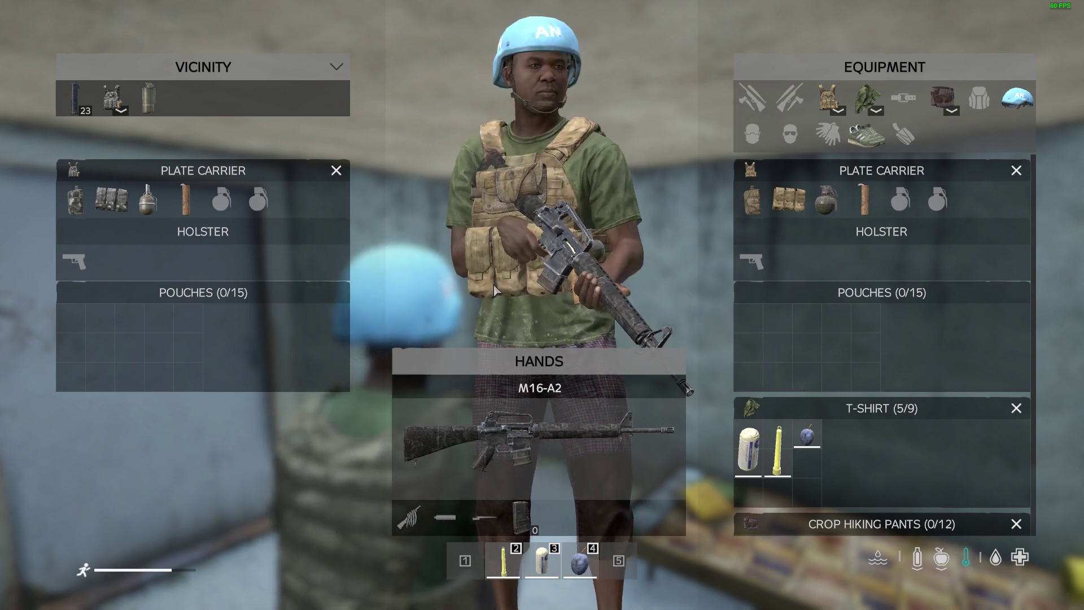
Rotate the inventory character preview to view the plate carrier vest side-on.
drag(588, 236, 614, 261)
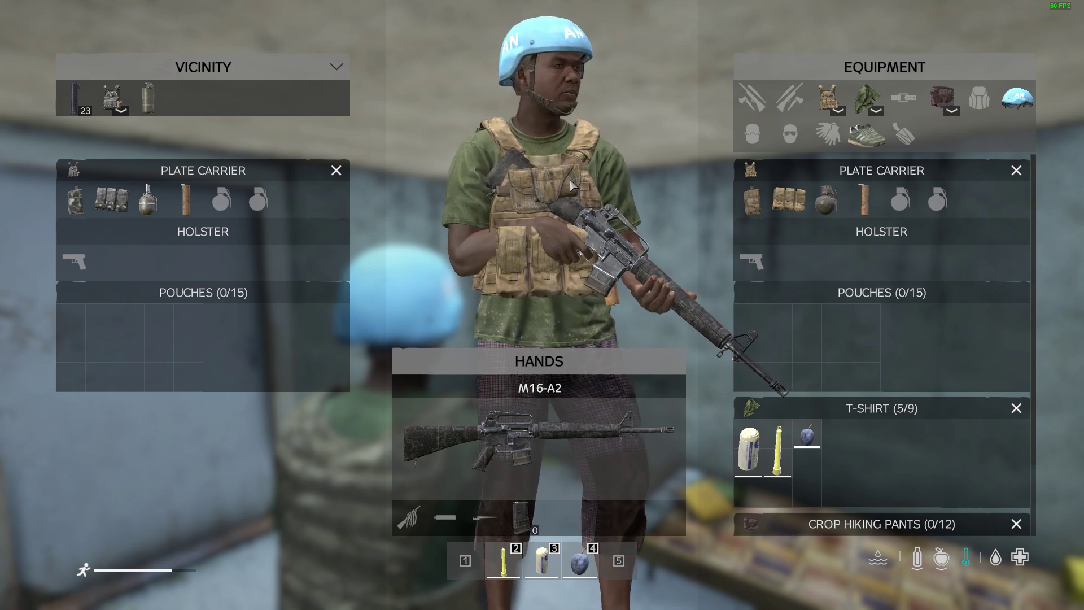
mouse_move(828, 201)
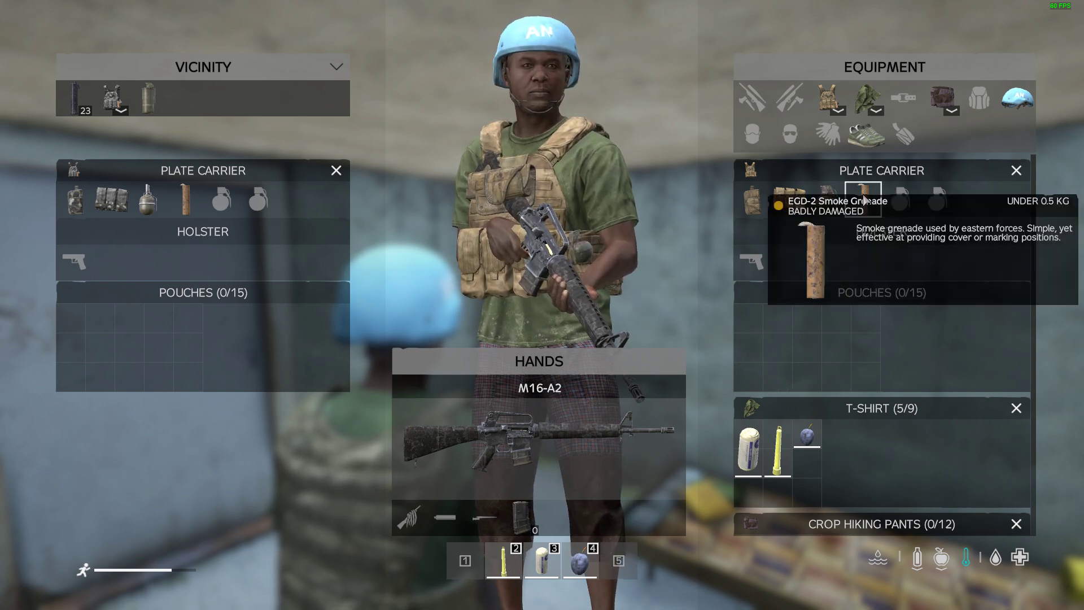
drag(644, 217, 601, 217)
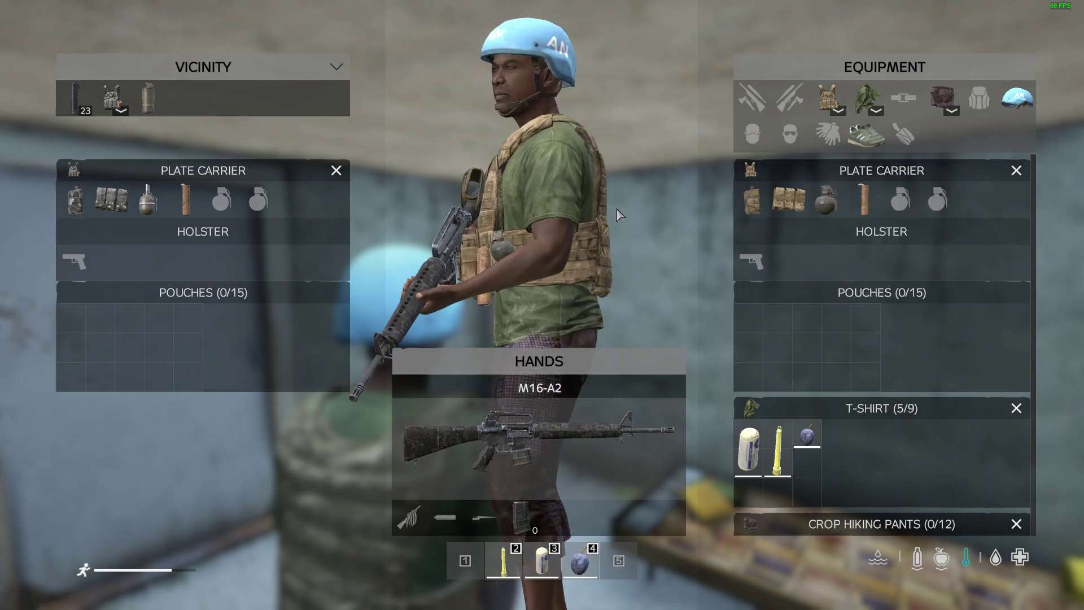
Close the inventory, go first-person, set the M16-A2 to burst fire, and crouch by the vest.
key(Tab)
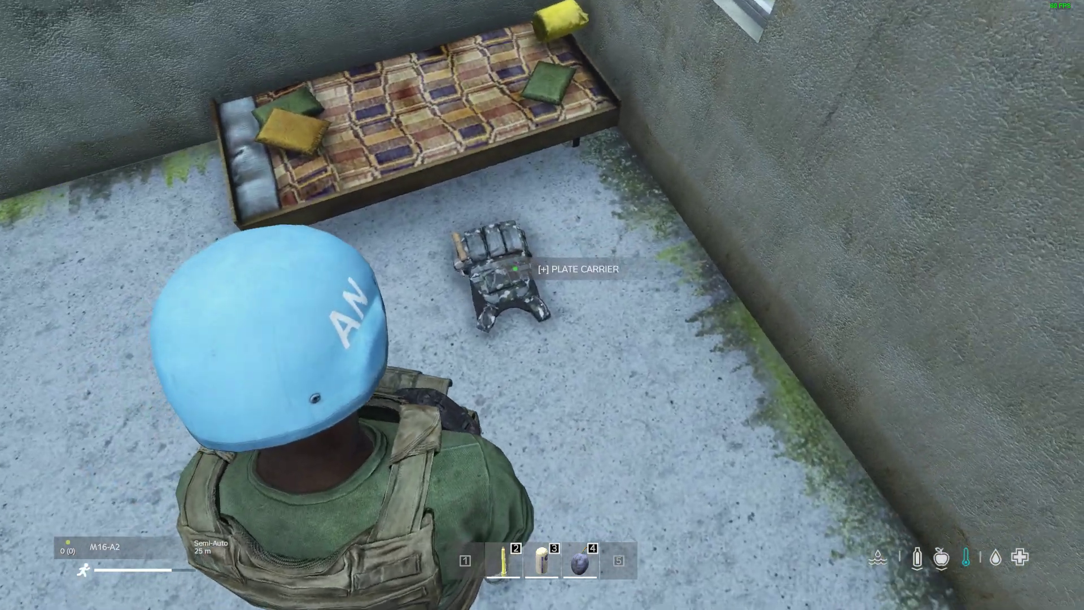
key(Return)
key(f)
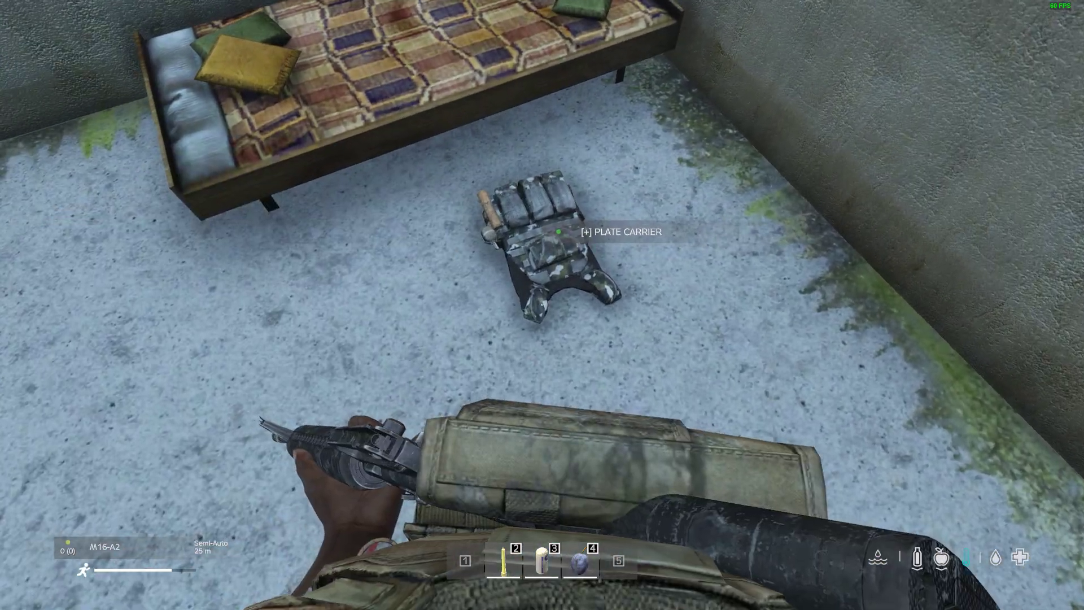
key(c)
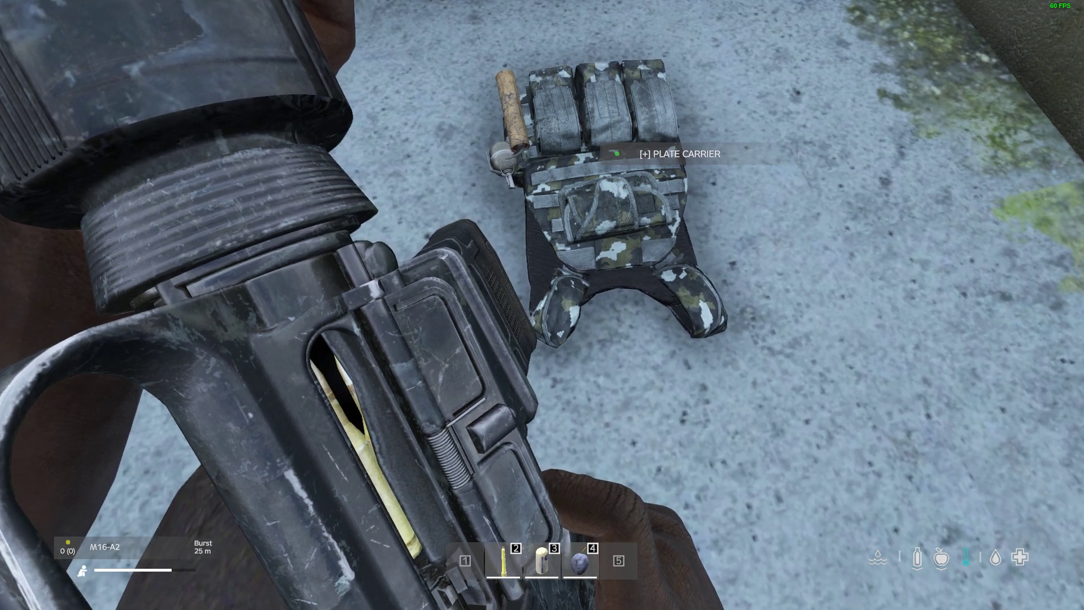
In VPP Admin Tools' XML Editor, select PlateCarrierVest and show its spawn locations on the map.
key(y)
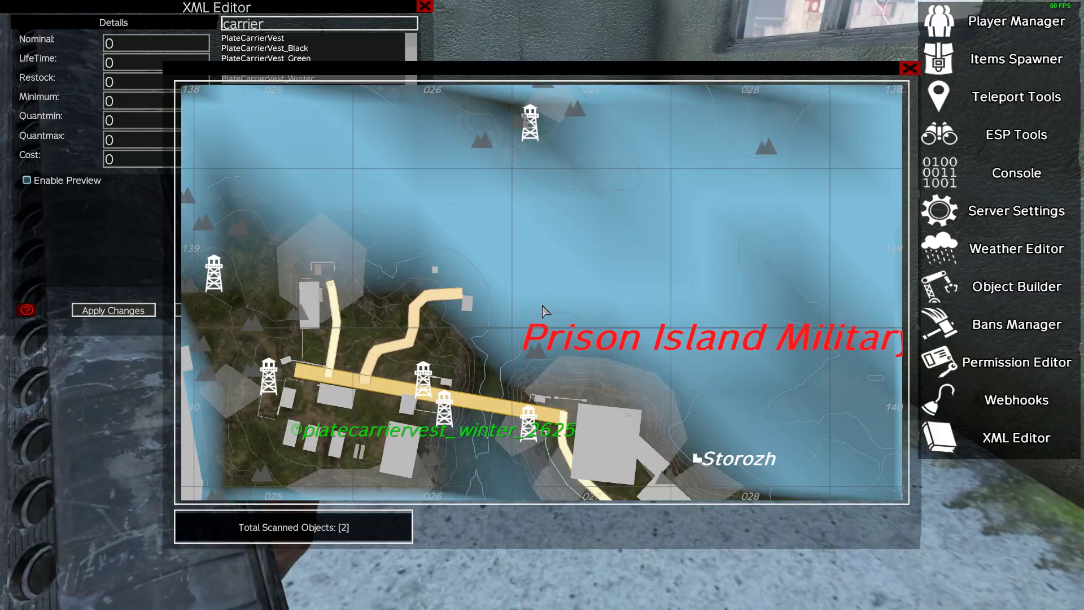
click(921, 60)
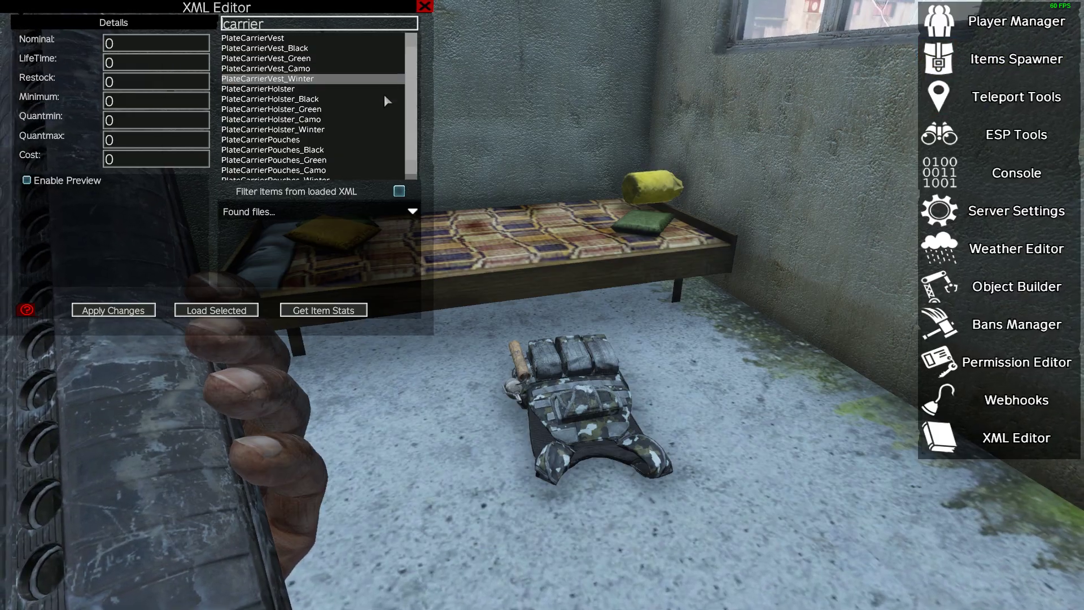
click(286, 38)
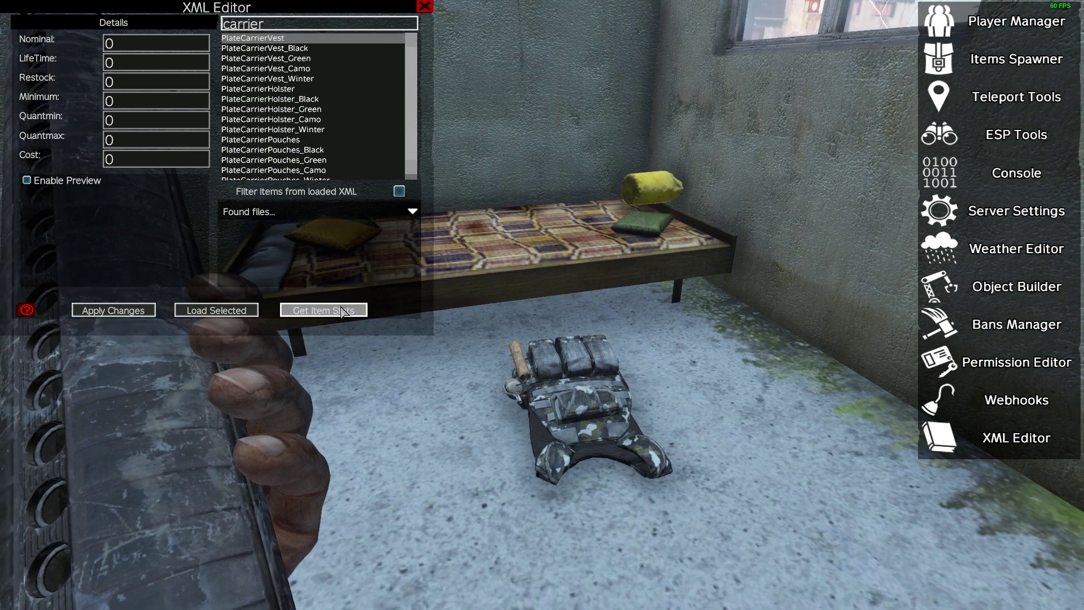
click(323, 310)
Pan and zoom the map to the PlateCarrierVest marker at Zeleno Military near Zelenogorsk.
drag(589, 325, 402, 57)
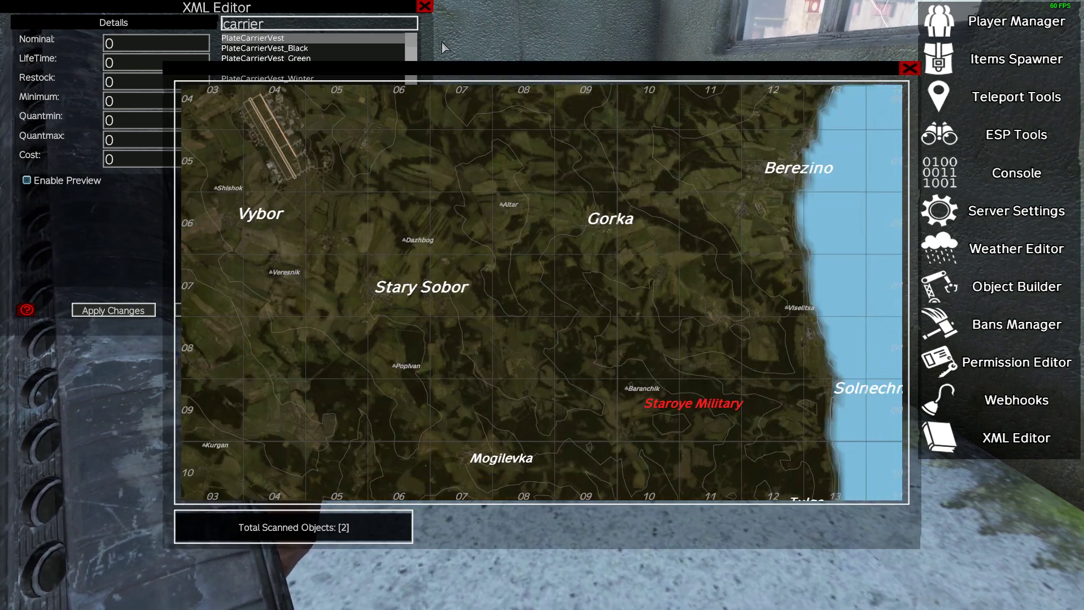
drag(453, 217, 706, 7)
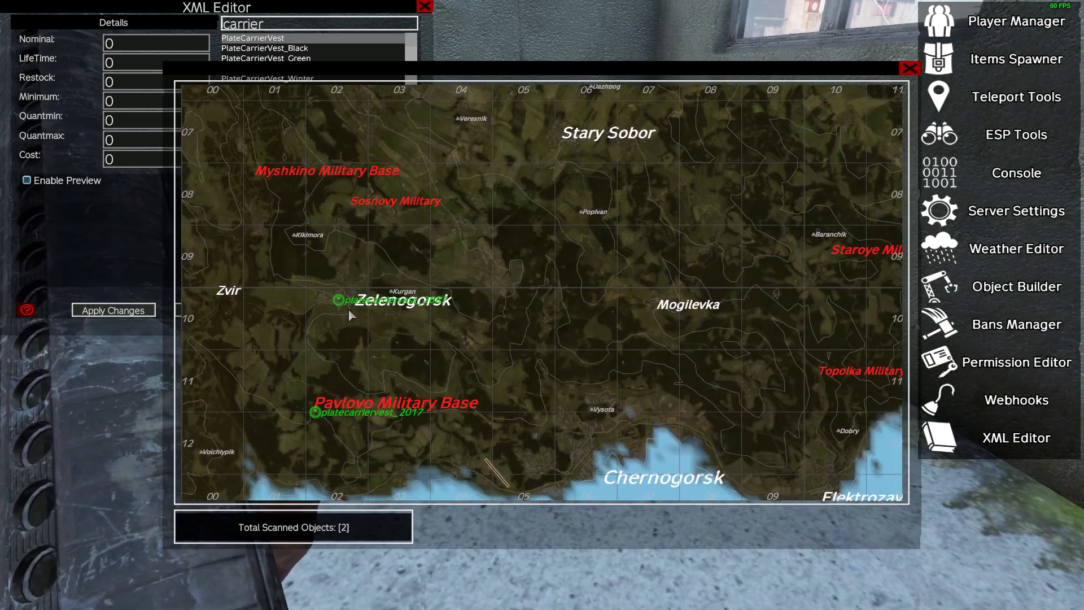
scroll(334, 305, up, 5)
scroll(335, 305, up, 5)
scroll(356, 260, up, 5)
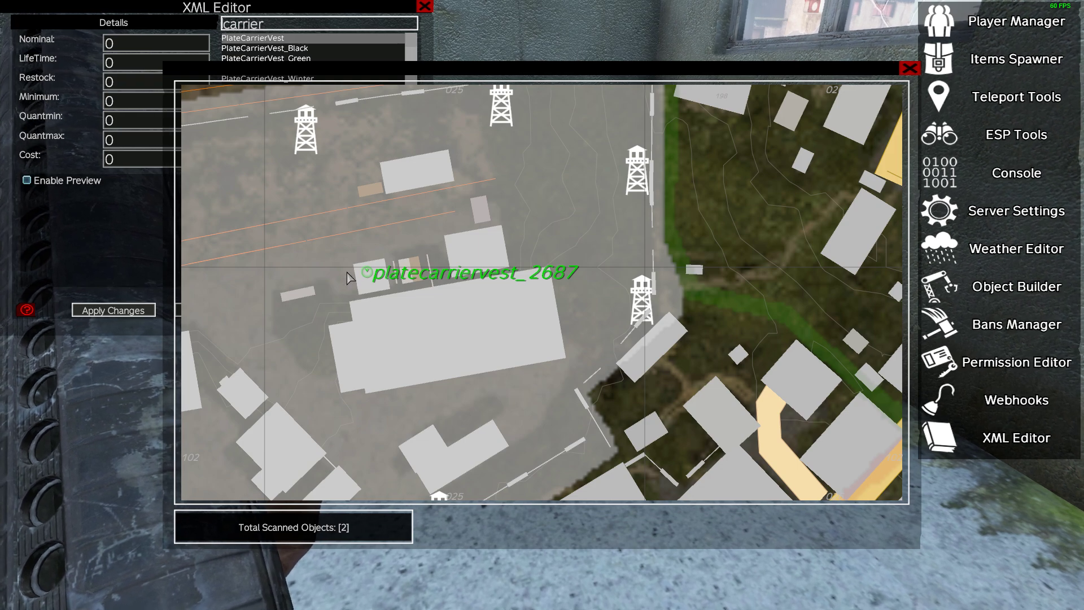
Teleport to the marker and walk through the metal door into the storage room to the vest.
double_click(349, 277)
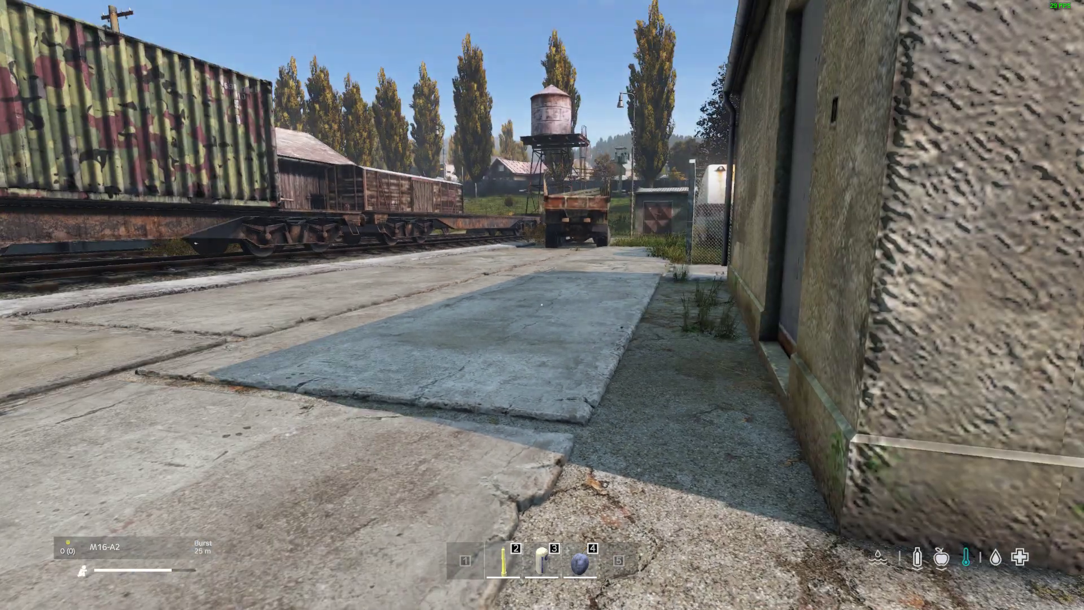
key(w)
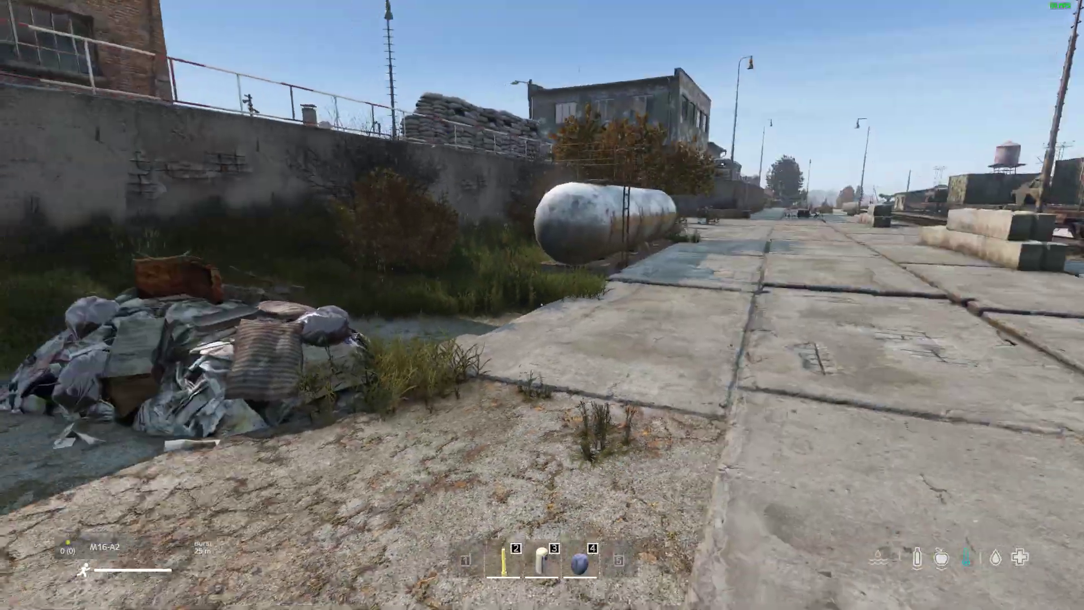
key(w)
key(f)
key(w)
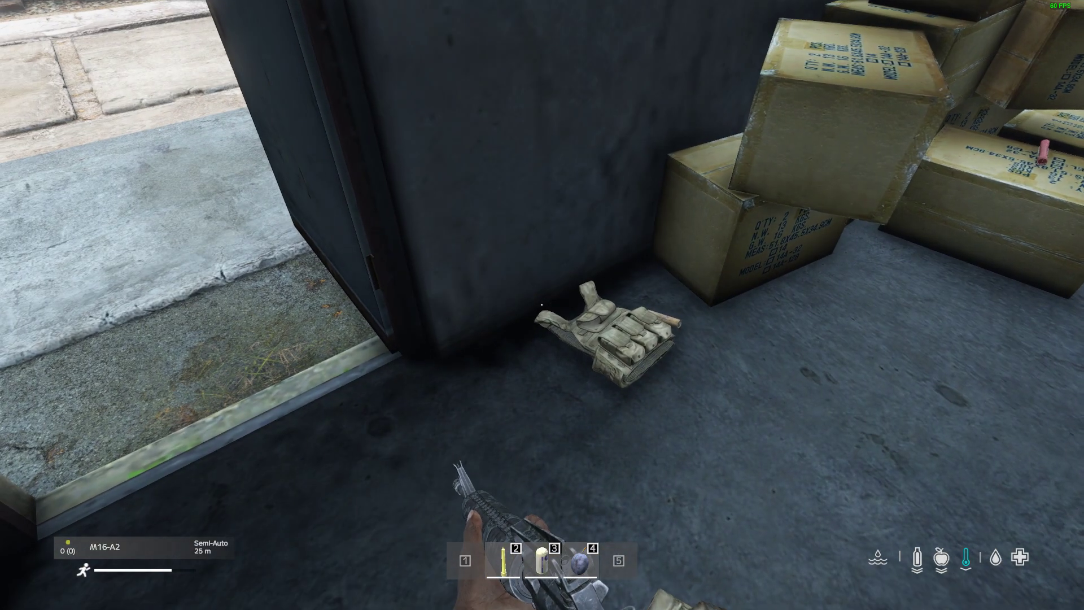
key(w)
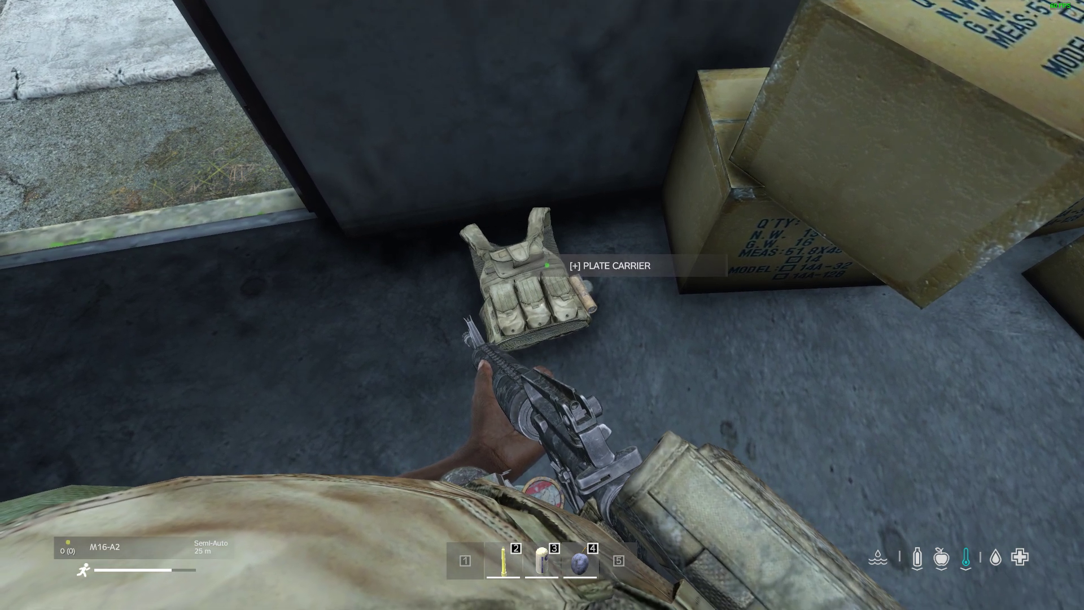
key(w)
Check the plate carrier's holster, pouches and grenades in the inventory, then bring up the pause menu.
key(Tab)
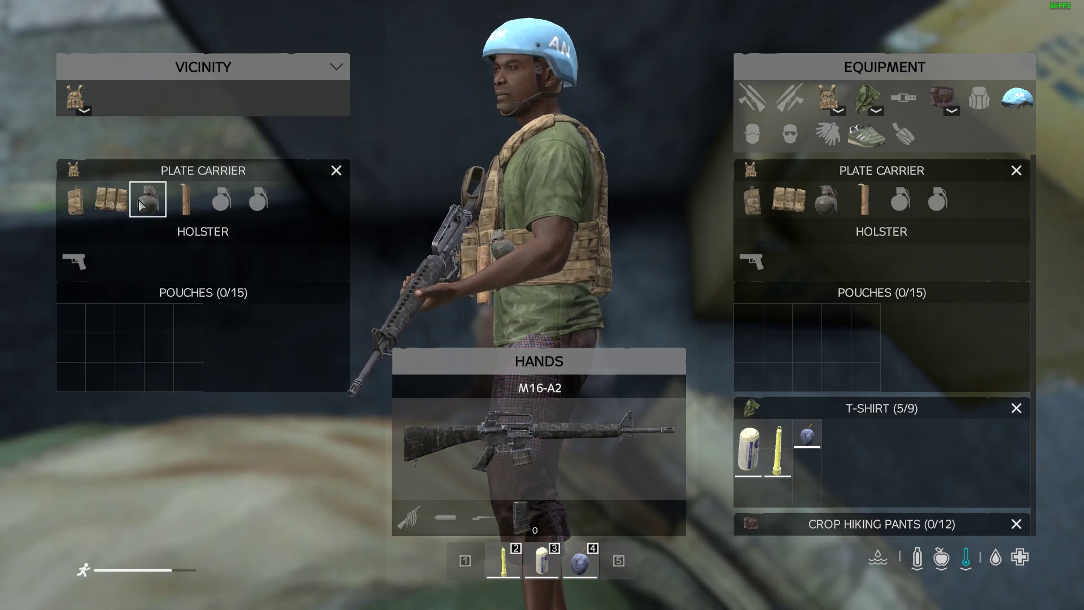
key(Tab)
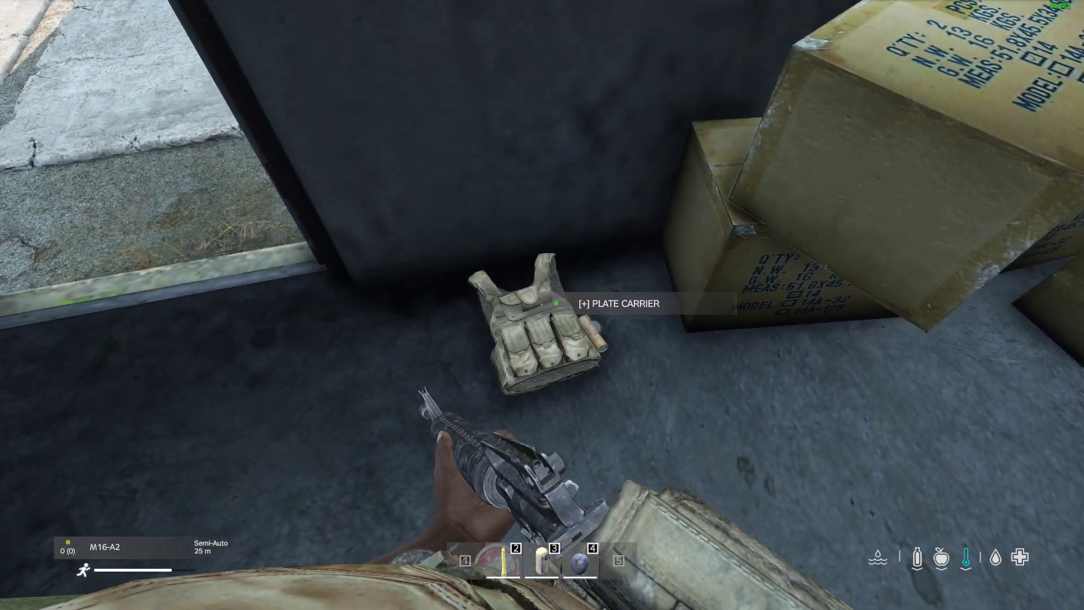
key(Escape)
Leave the server immediately and confirm quitting DayZ from the main menu.
click(872, 429)
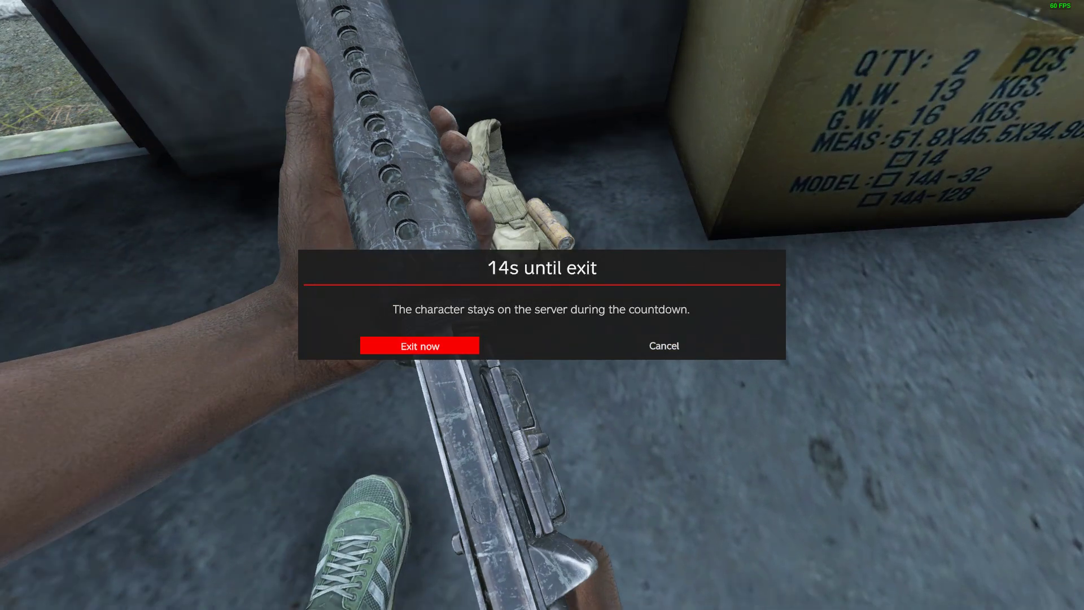
click(433, 346)
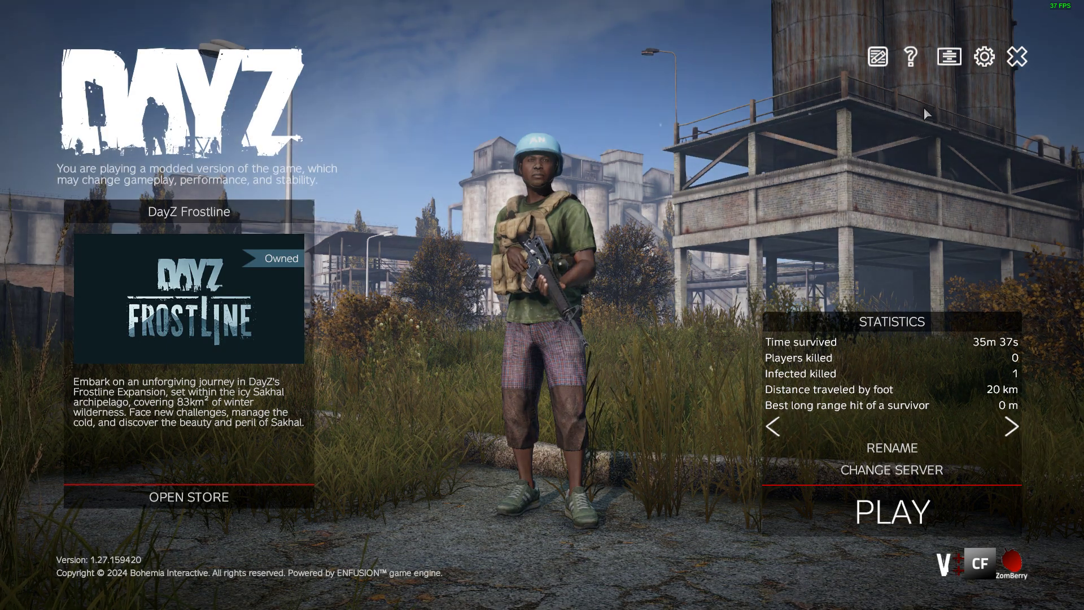
click(1021, 59)
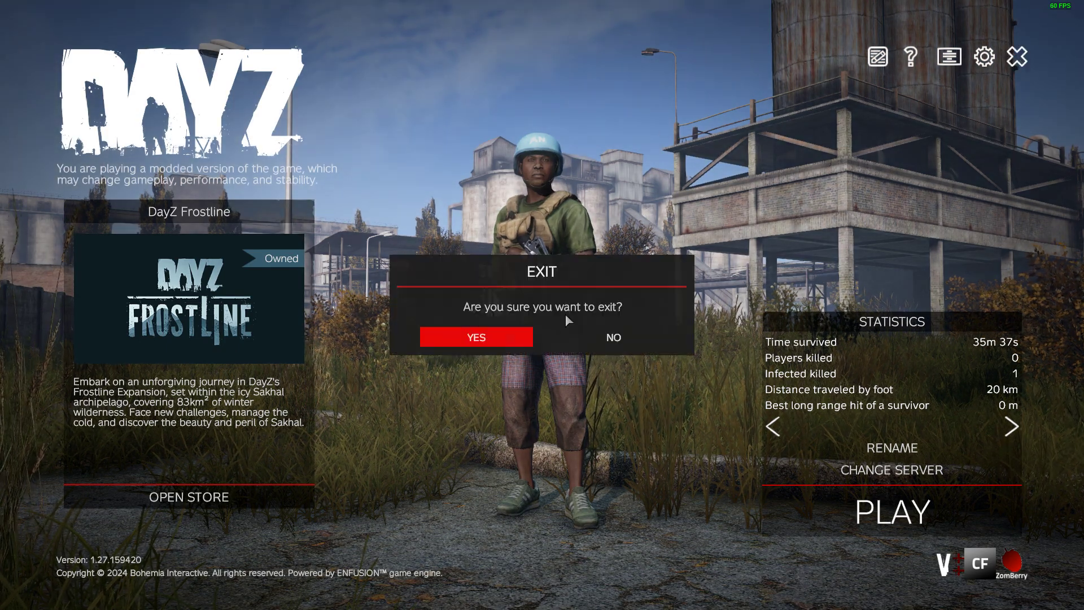
click(525, 329)
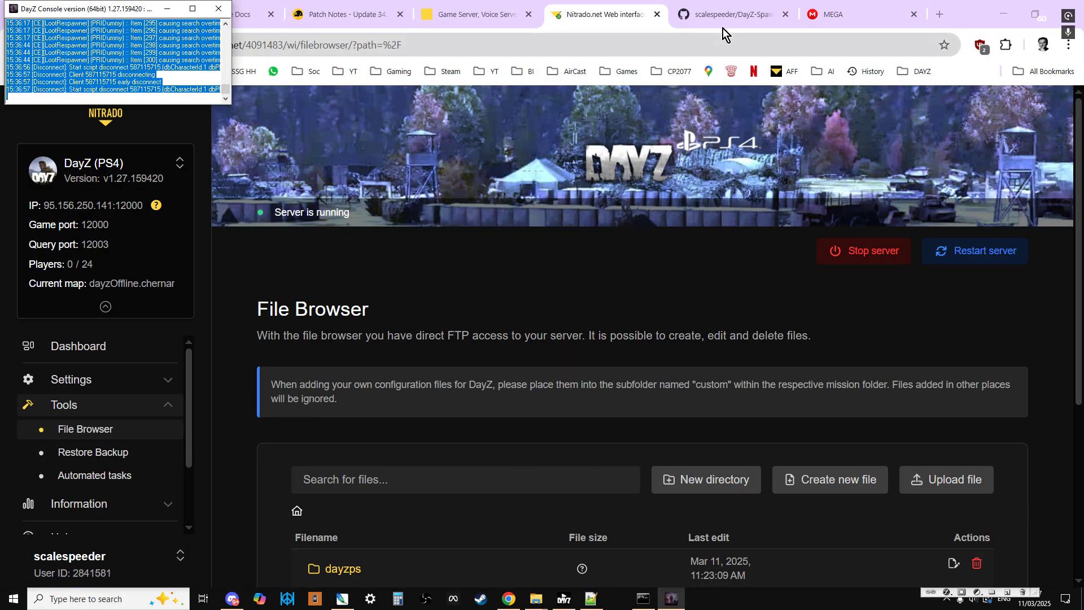
Scroll the plate-carrier repository README to its cfgspawnabletypes.xml section and highlight that file name.
click(725, 17)
scroll(496, 334, up, 3)
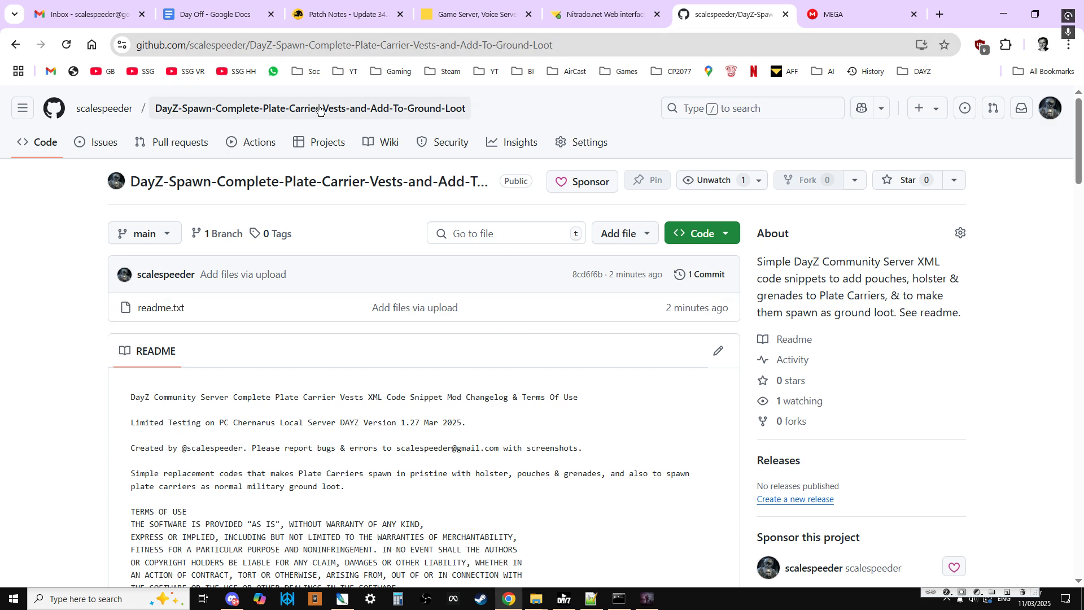
click(875, 18)
click(752, 16)
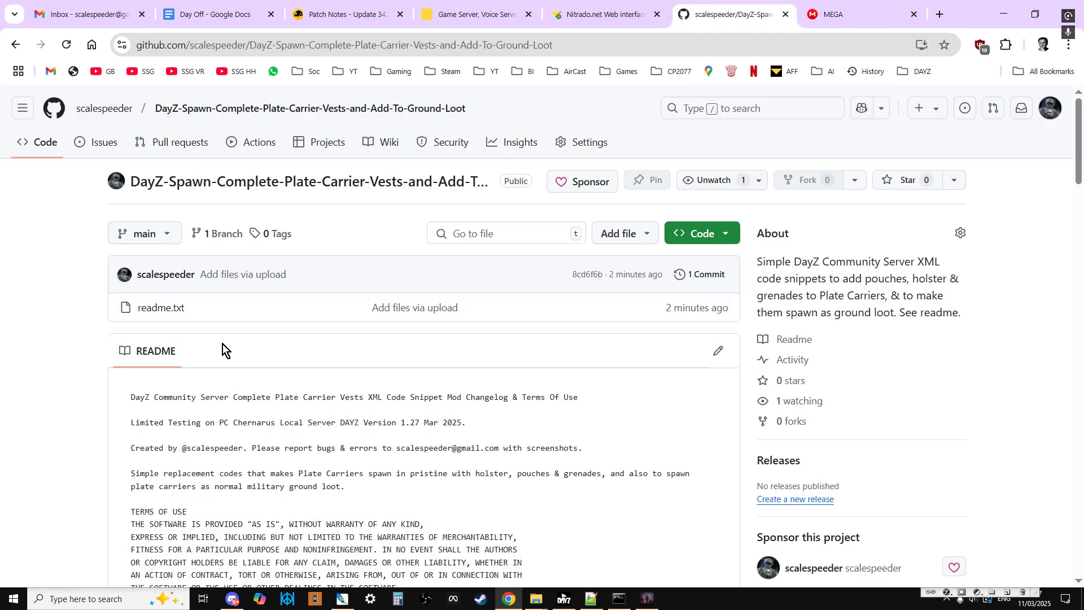
scroll(294, 384, down, 6)
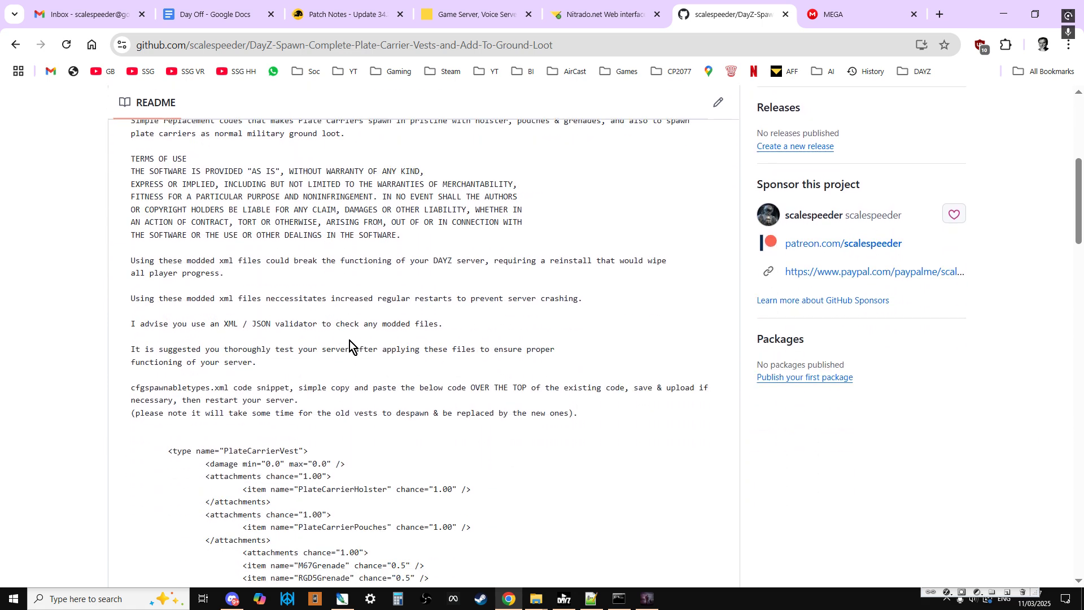
scroll(351, 345, down, 1)
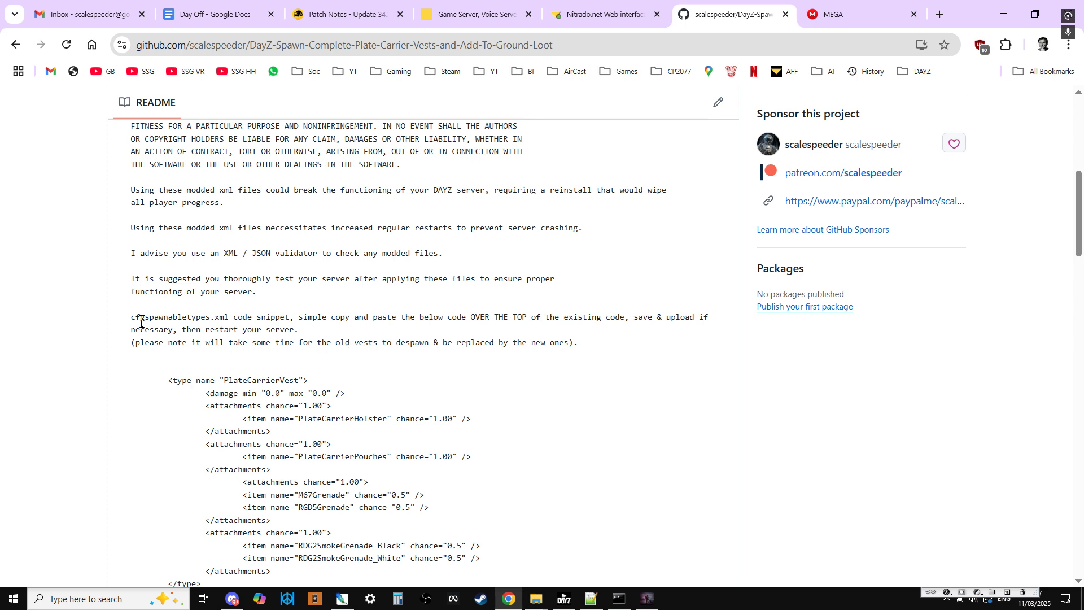
drag(153, 316, 204, 314)
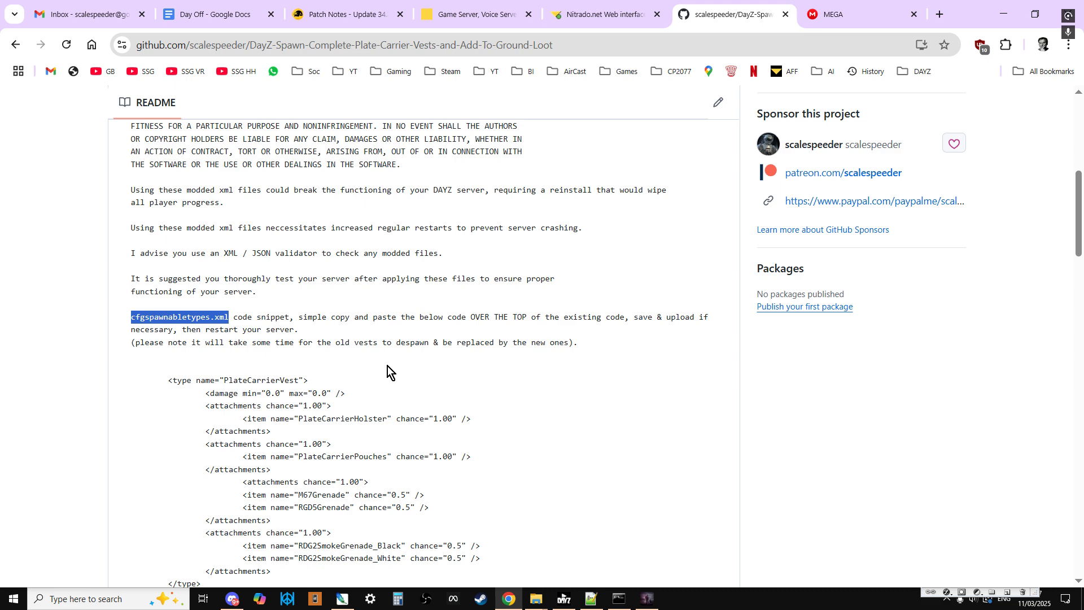
Highlight the snippet's PlateCarrierVest type line, damage line and holster attachment block.
scroll(284, 291, down, 2)
drag(170, 239, 284, 237)
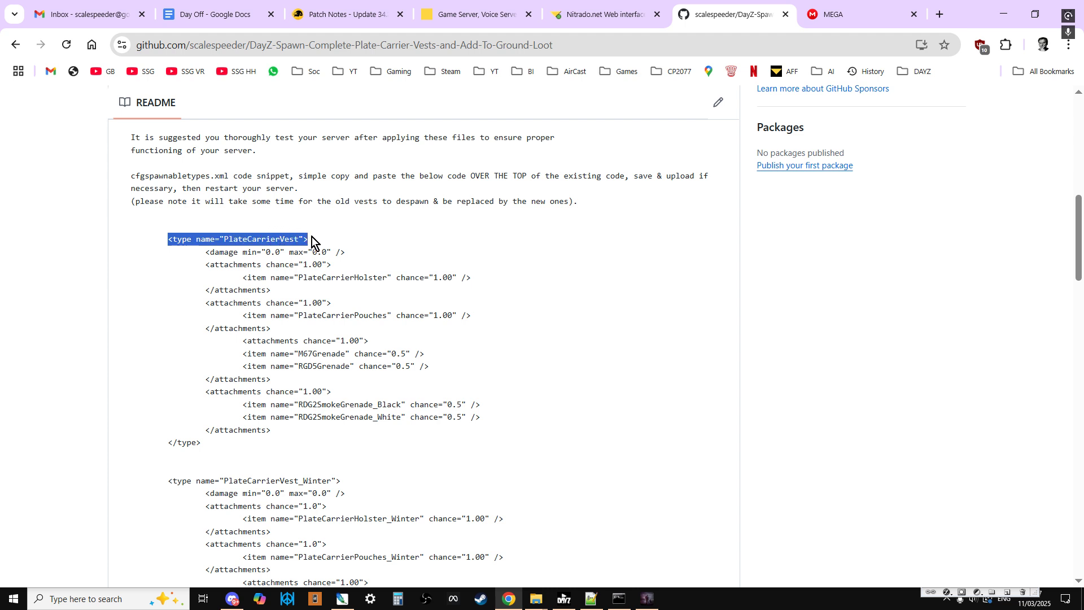
drag(203, 252, 347, 261)
click(315, 278)
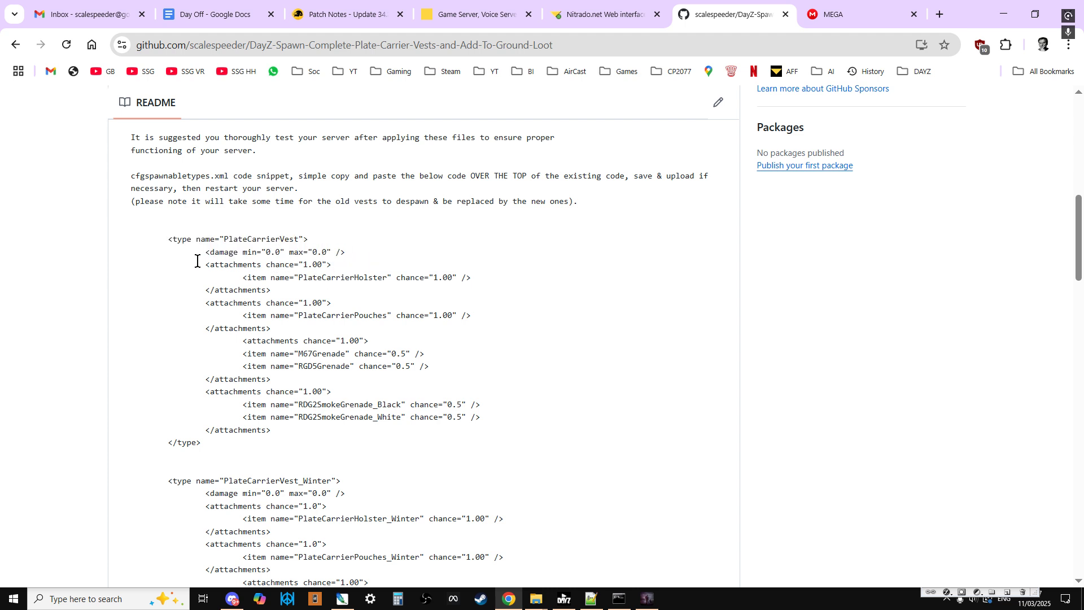
drag(196, 260, 472, 288)
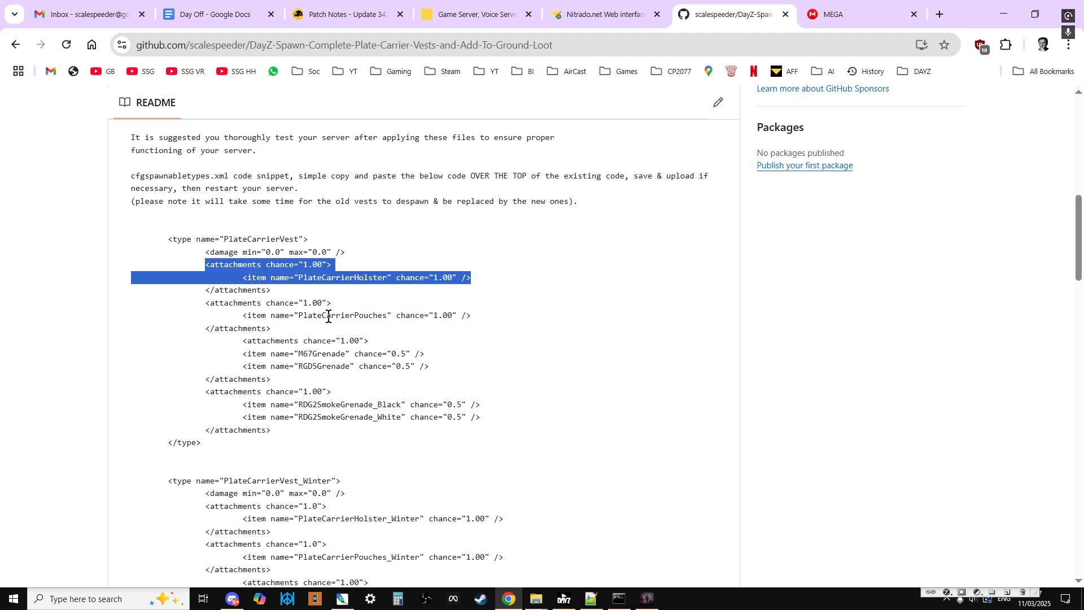
click(304, 313)
Highlight the PlateCarrierPouches, grenade and smoke grenade attachment blocks in turn.
drag(223, 300, 464, 311)
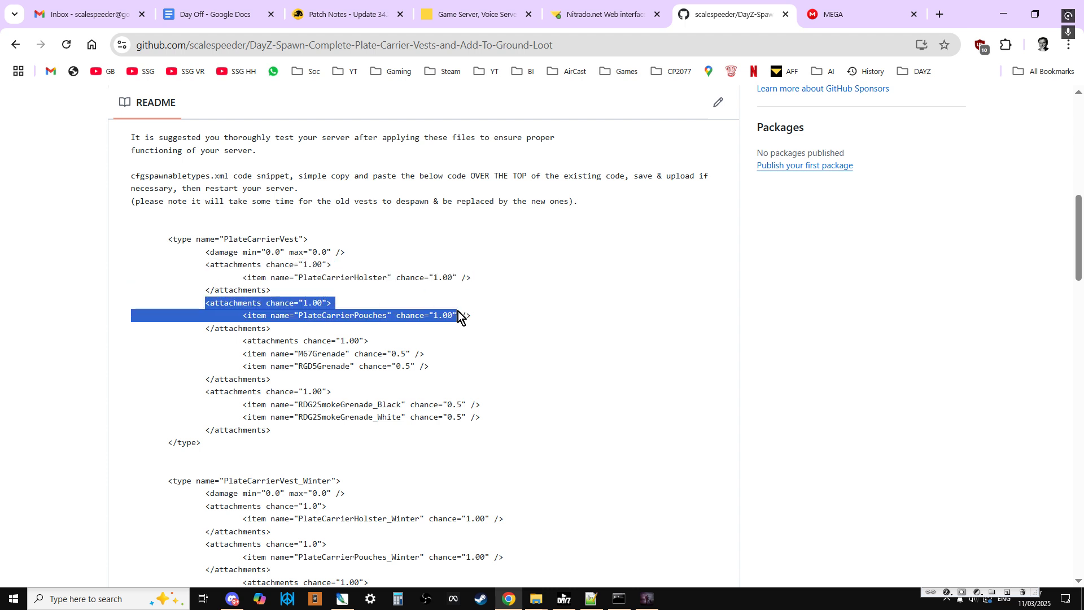
click(456, 366)
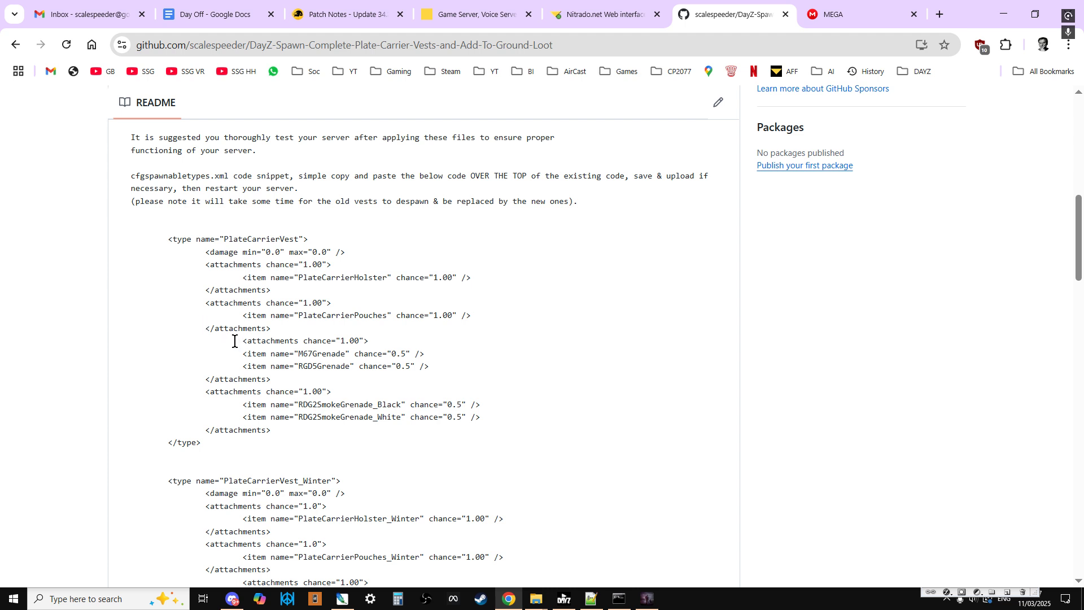
drag(234, 341, 456, 374)
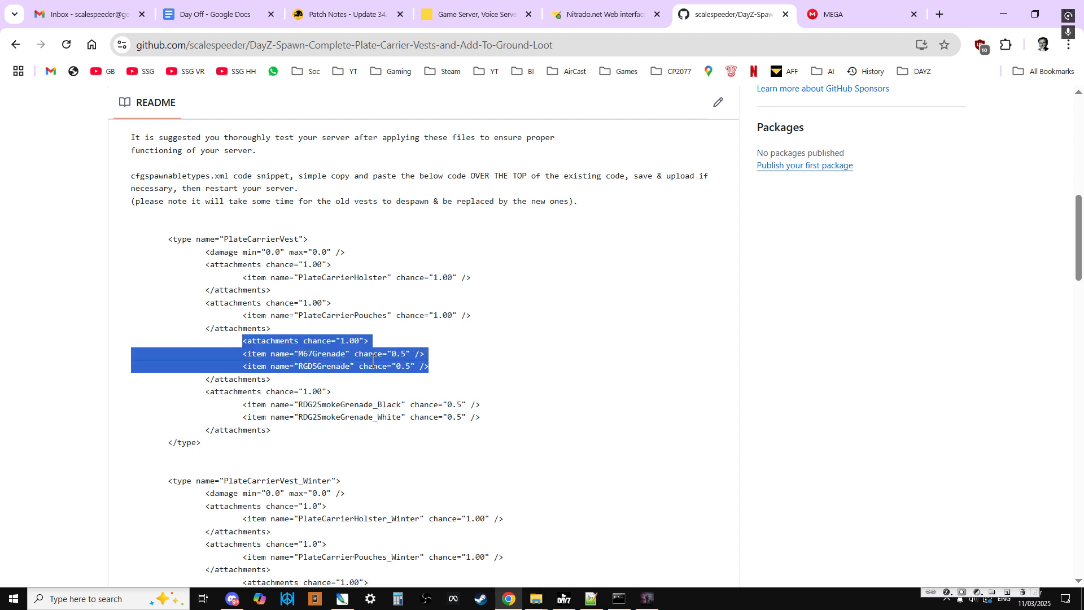
click(225, 406)
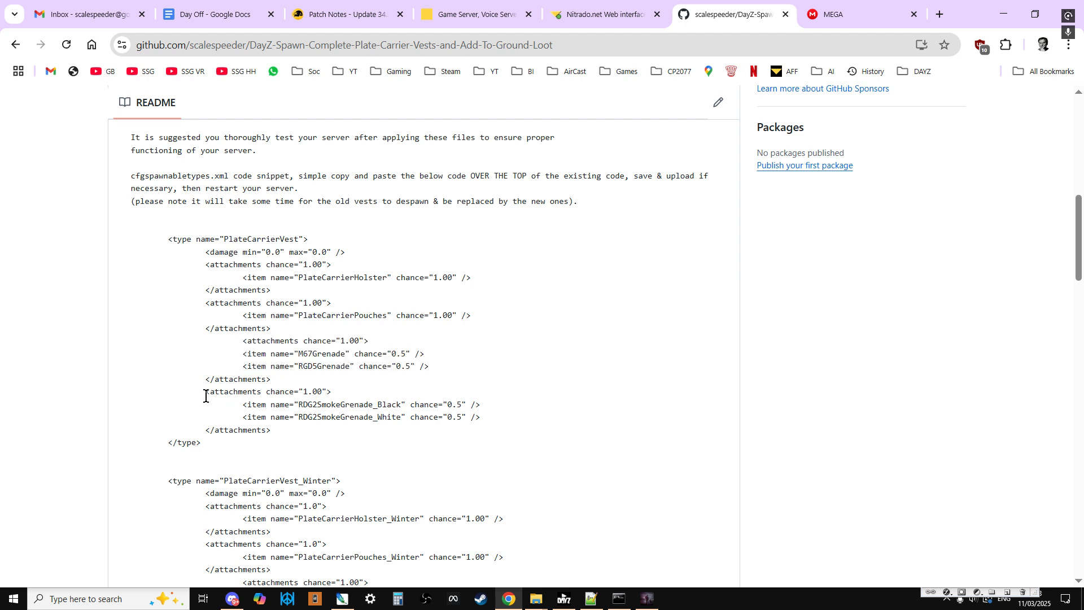
drag(205, 396, 500, 429)
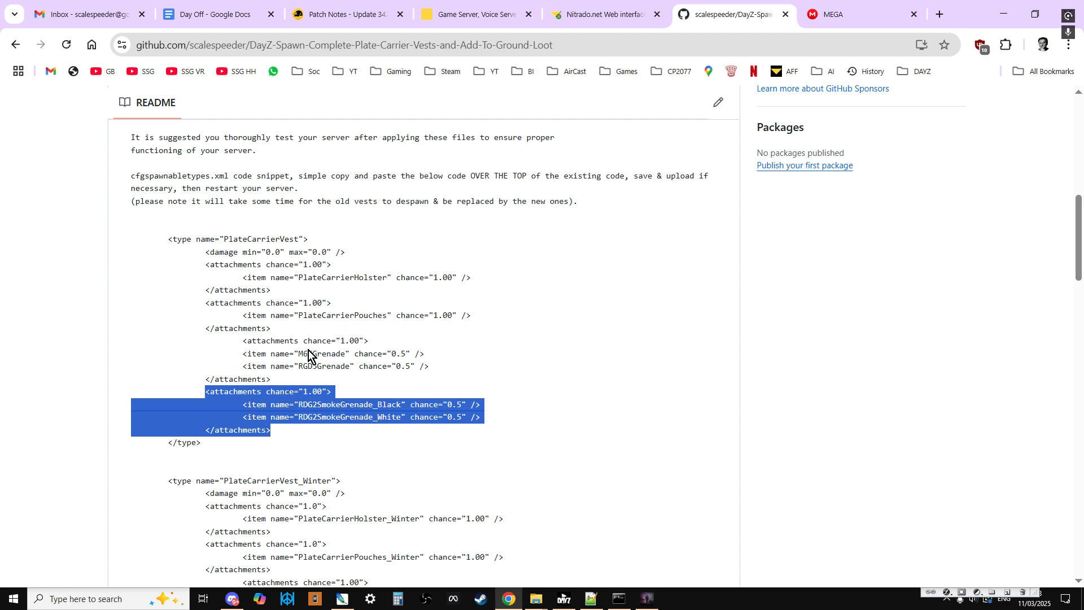
click(325, 368)
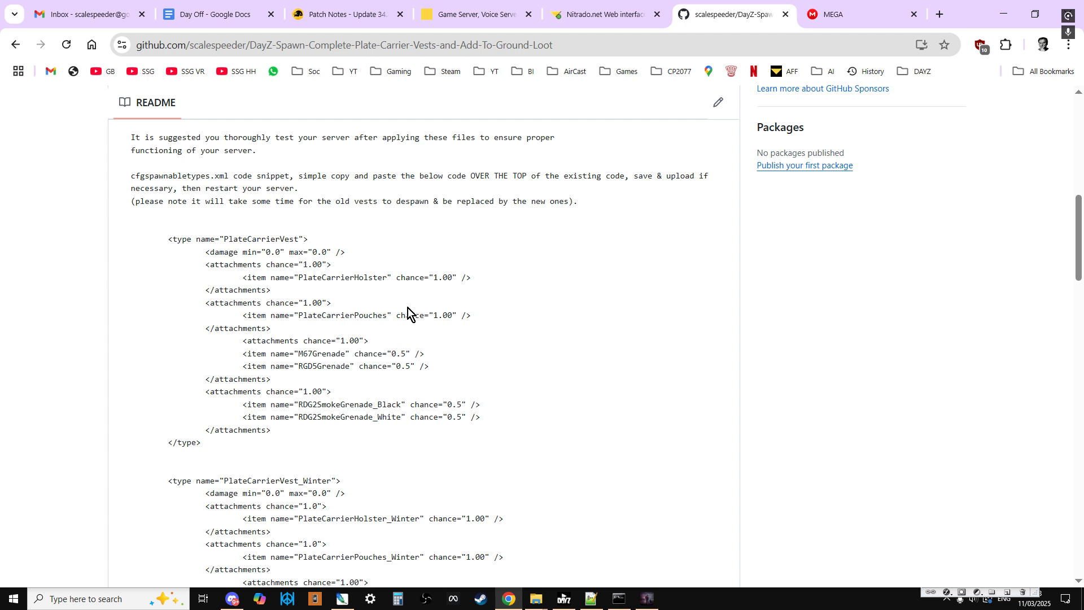
Go to the Nitrado.net web interface browser tab.
scroll(404, 312, down, 1)
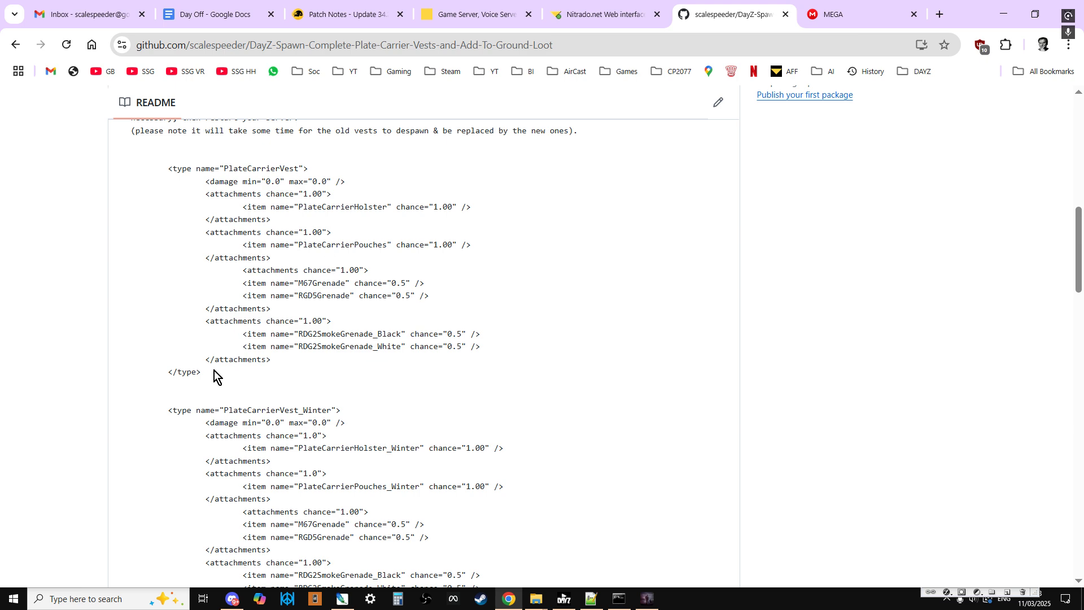
scroll(218, 377, up, 1)
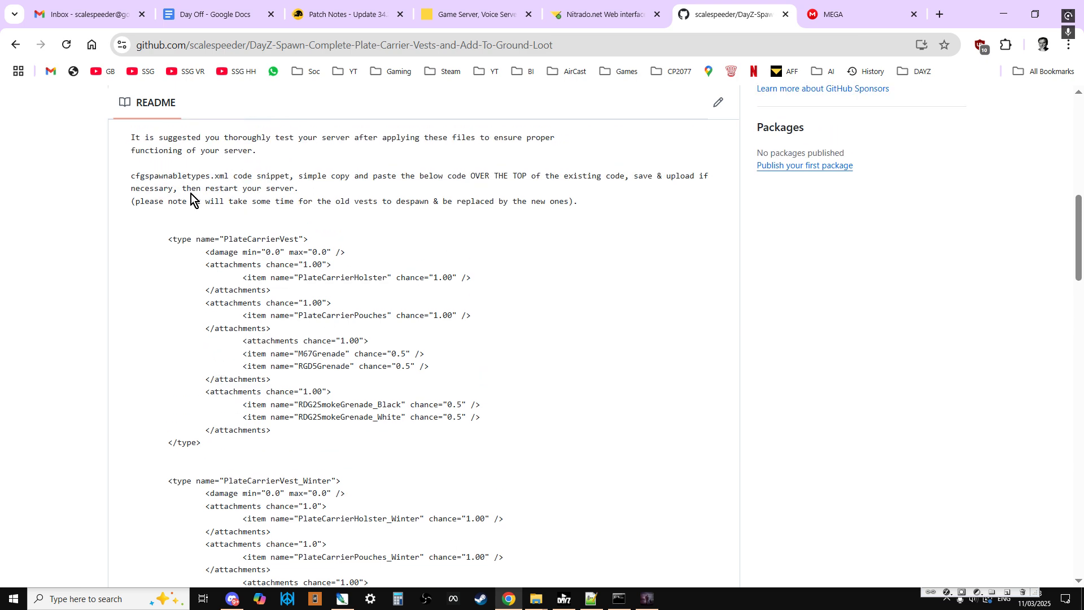
click(600, 14)
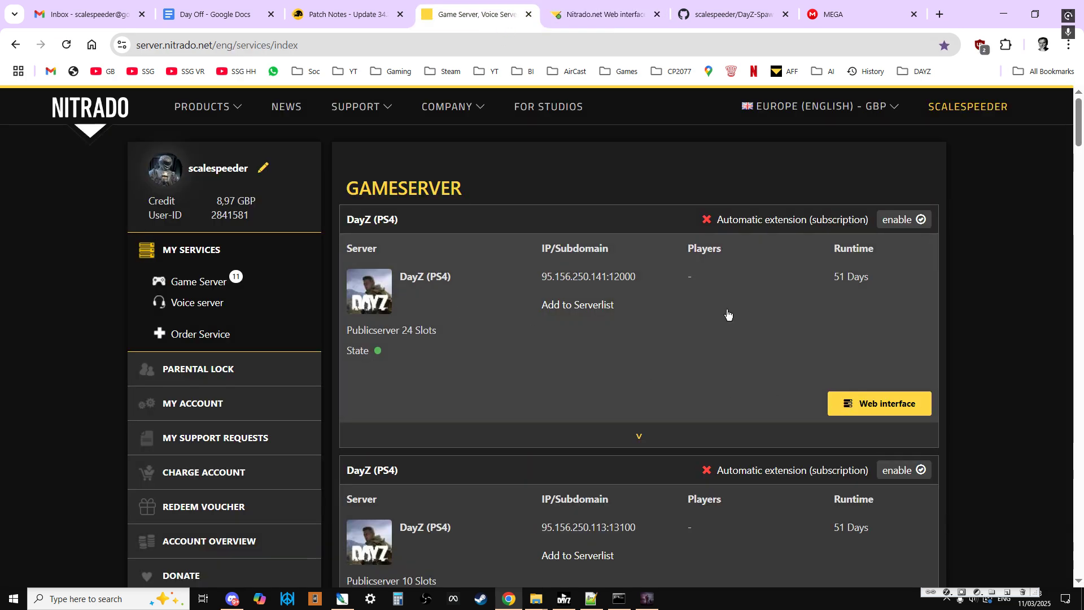
Open the DayZ (PS4) server's File Browser from the Nitrado web interface sidebar.
click(573, 22)
scroll(491, 243, down, 2)
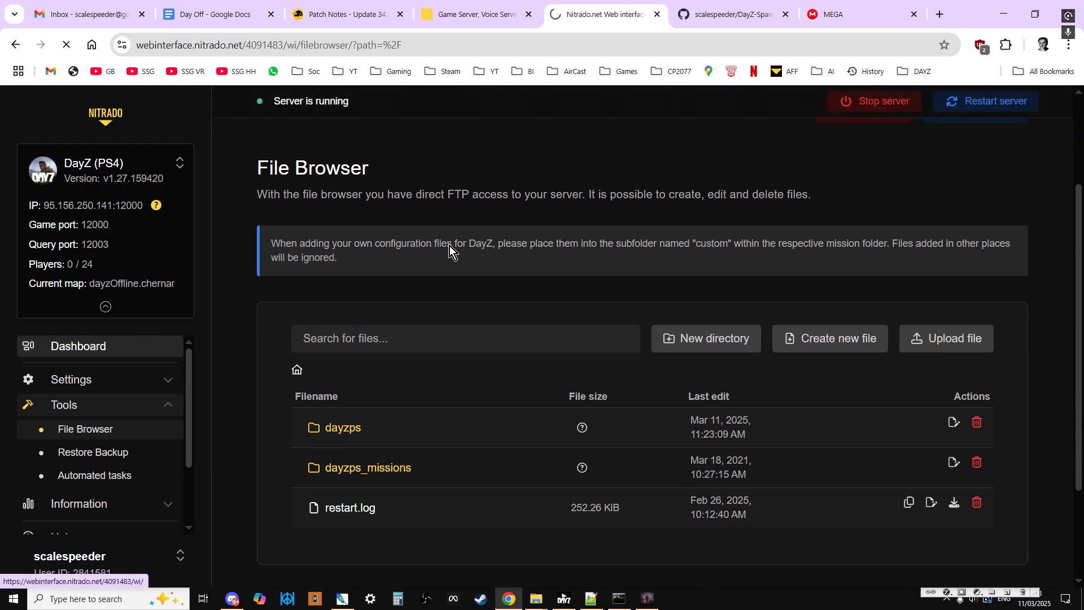
scroll(500, 220, down, 2)
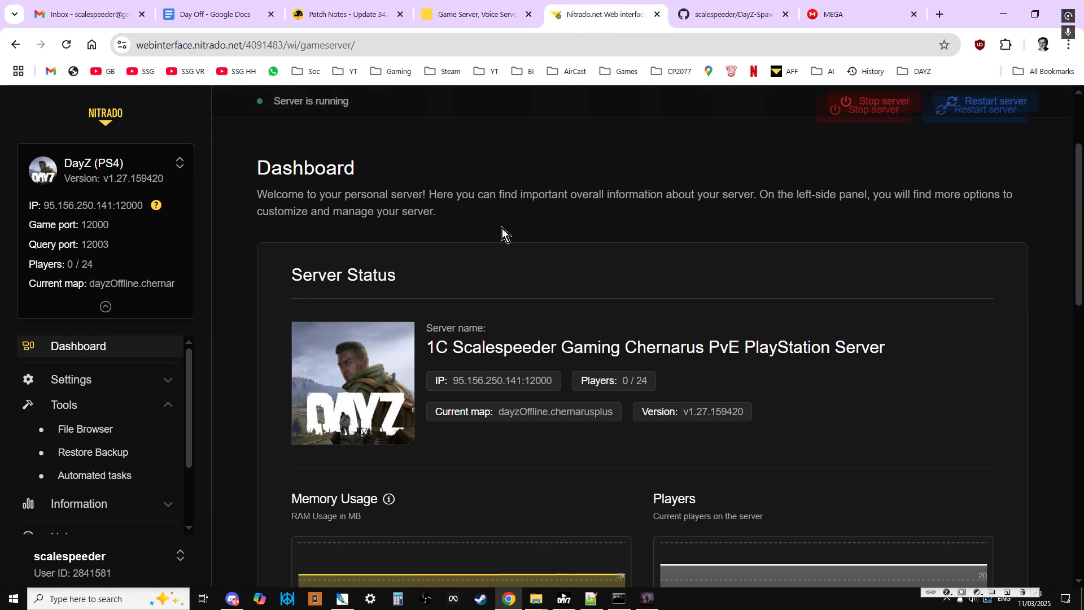
scroll(502, 228, down, 1)
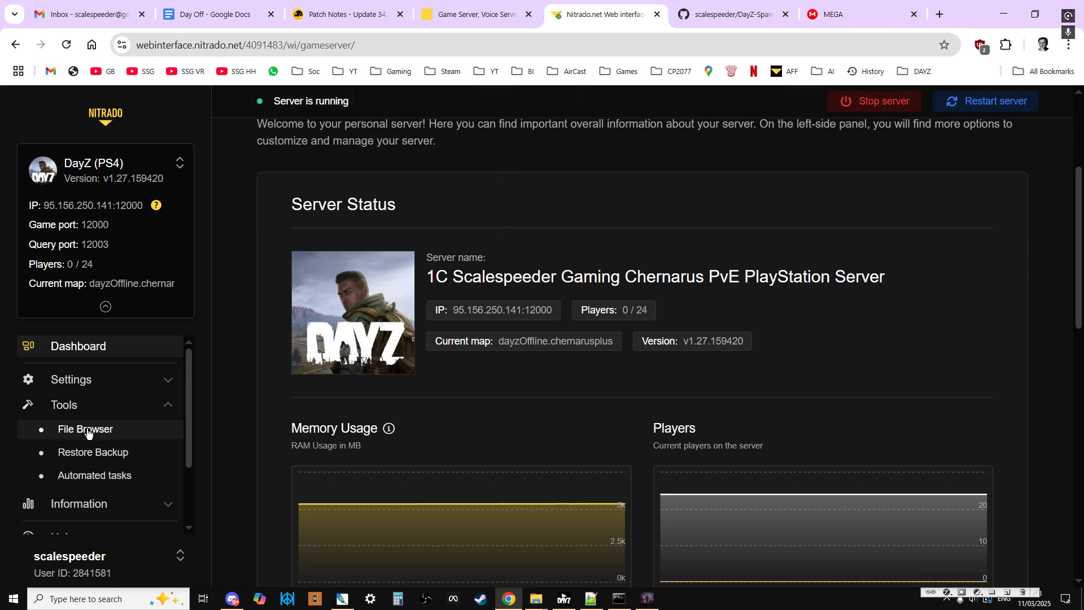
click(116, 432)
Open the dayzps_missions folder, showing dayzOffline.chernarusplus, ban.txt, events.xml and whitelist.txt.
scroll(448, 341, down, 5)
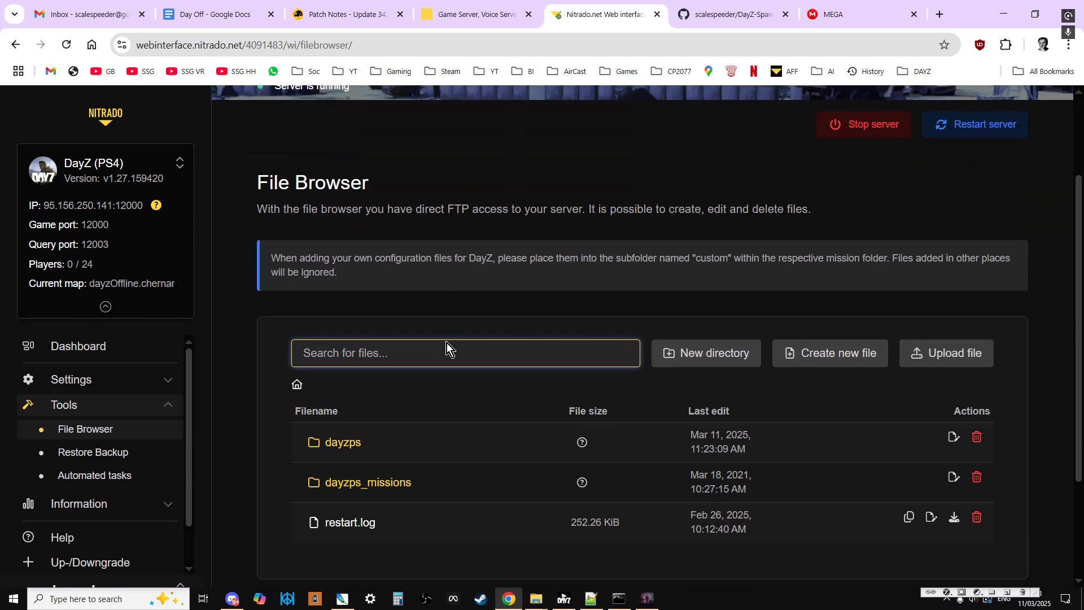
click(381, 338)
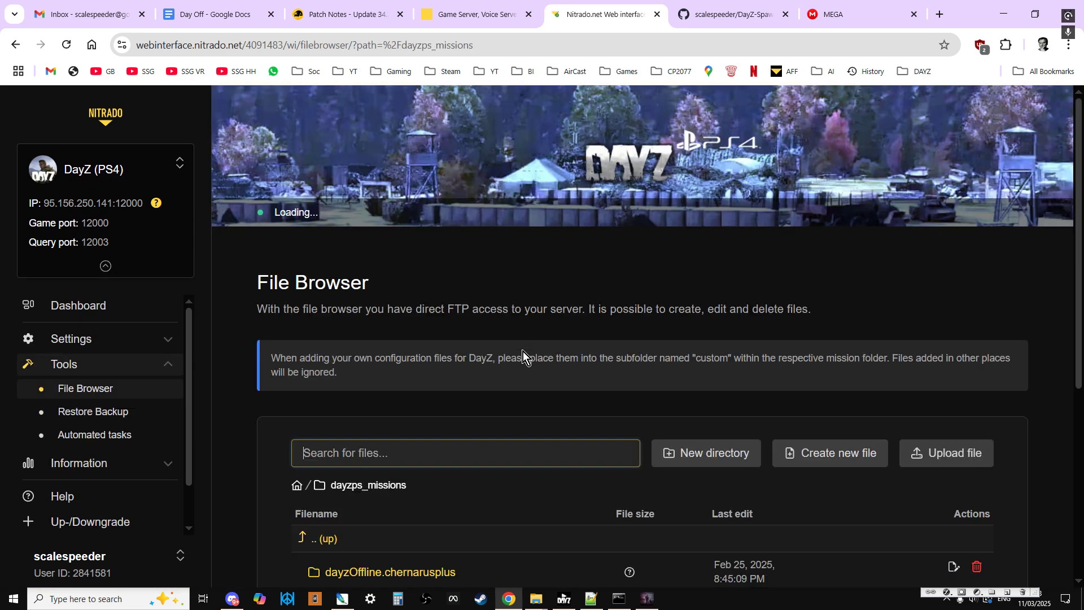
scroll(522, 347, down, 4)
scroll(523, 347, down, 4)
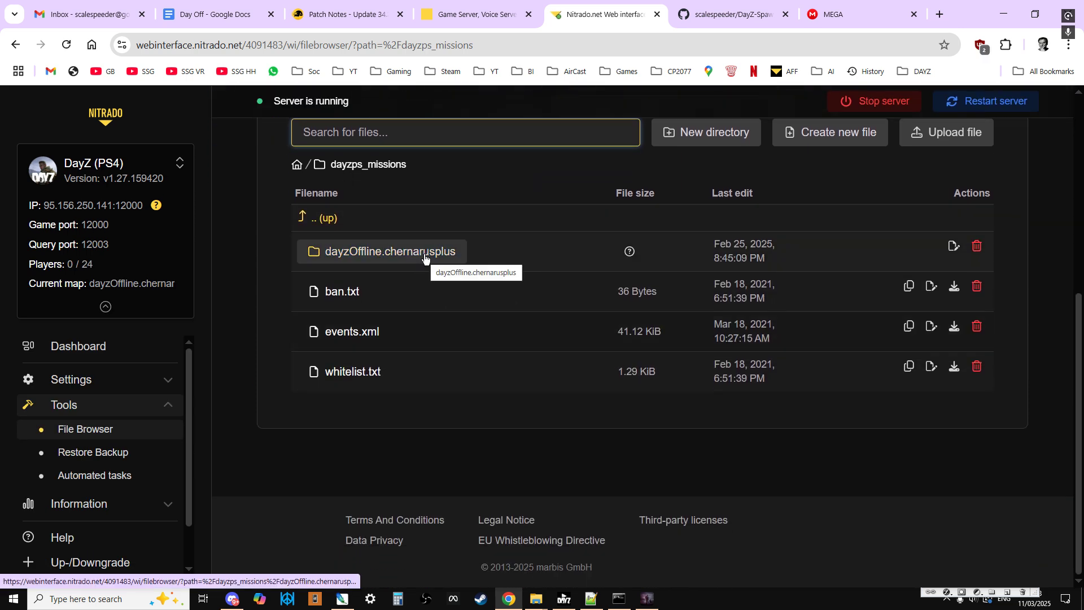
click(333, 220)
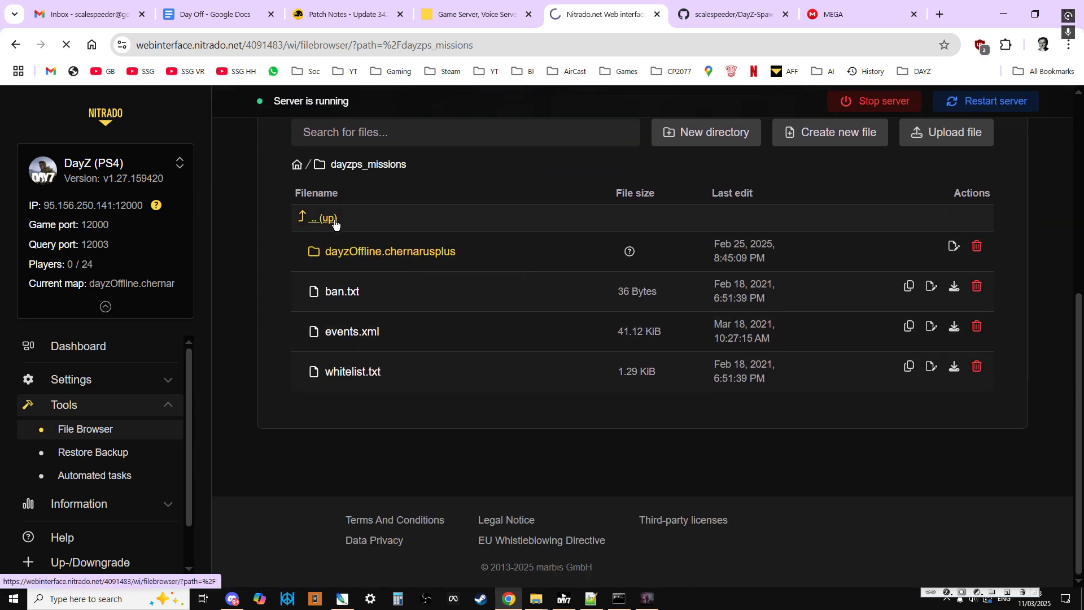
scroll(455, 273, down, 4)
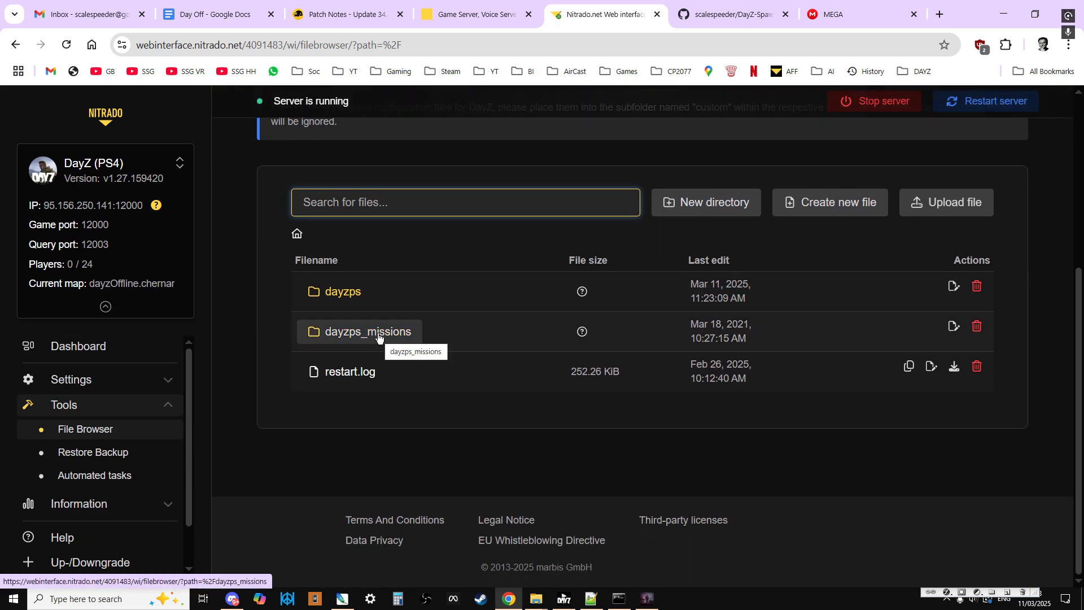
click(378, 334)
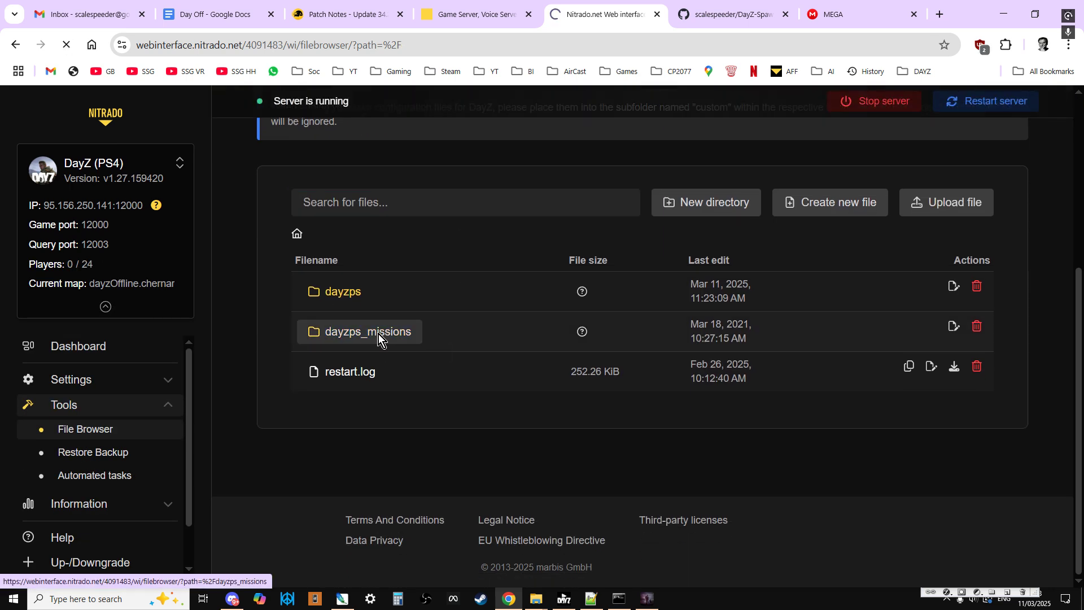
scroll(453, 321, down, 4)
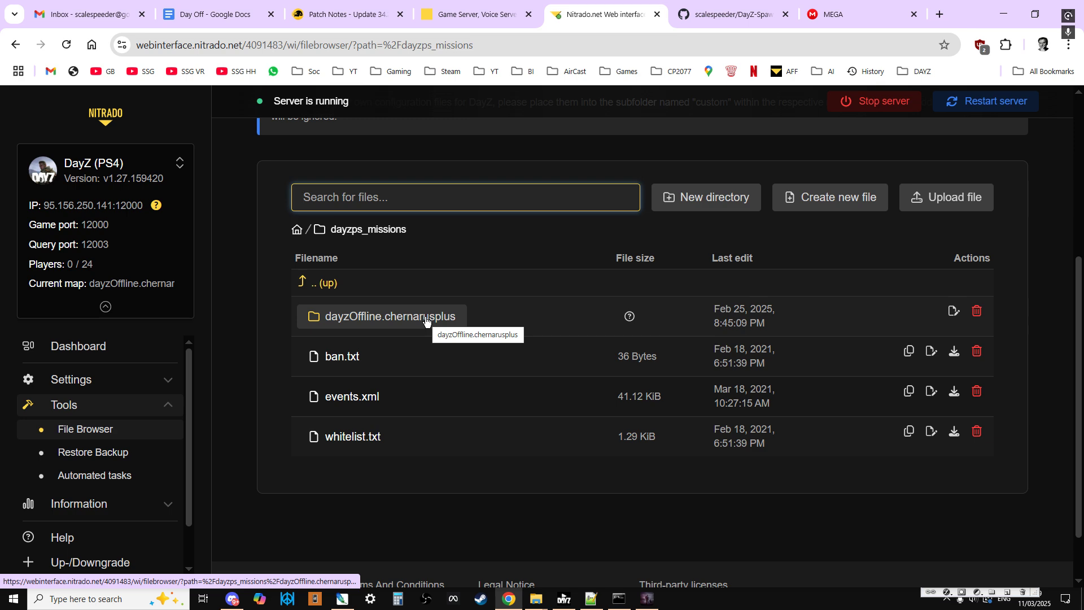
Open the dayzOffline.chernarusplus folder and scroll down to cfgspawnabletypes.xml (120.31 KiB).
click(425, 317)
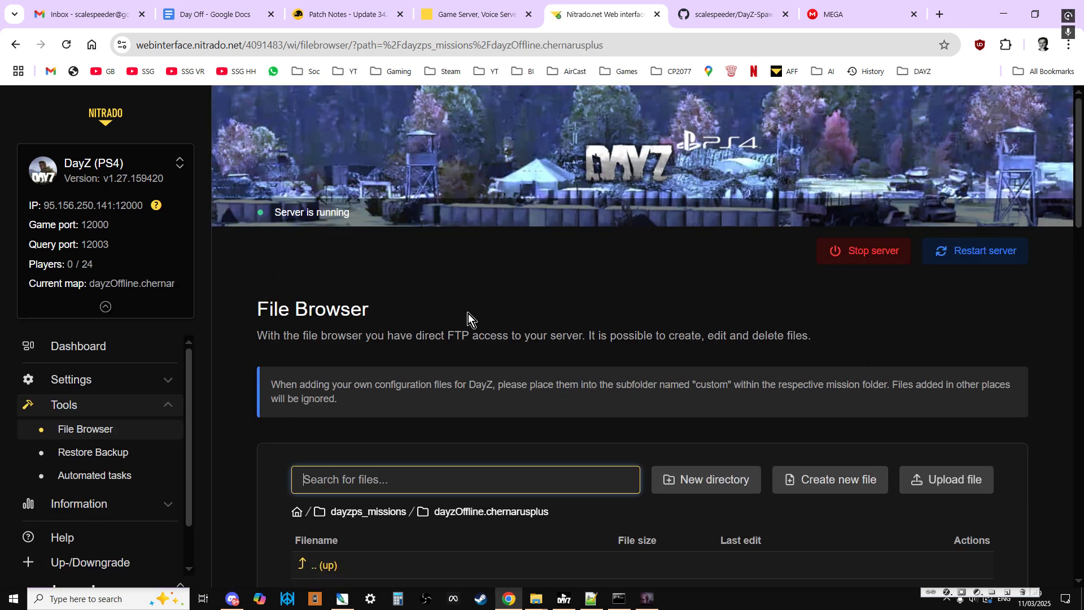
scroll(534, 359, down, 5)
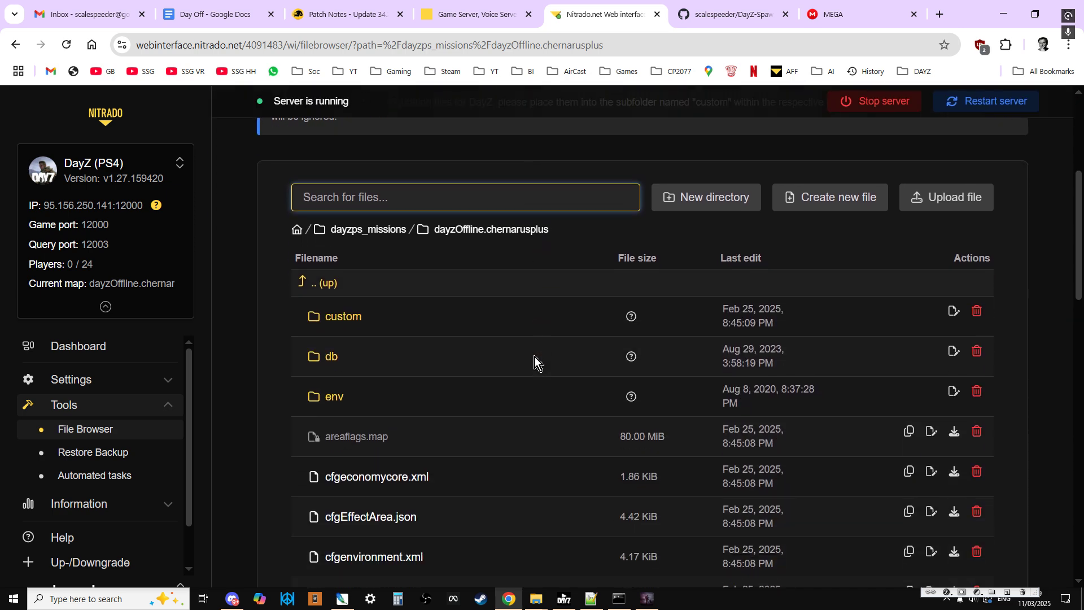
scroll(534, 359, down, 1)
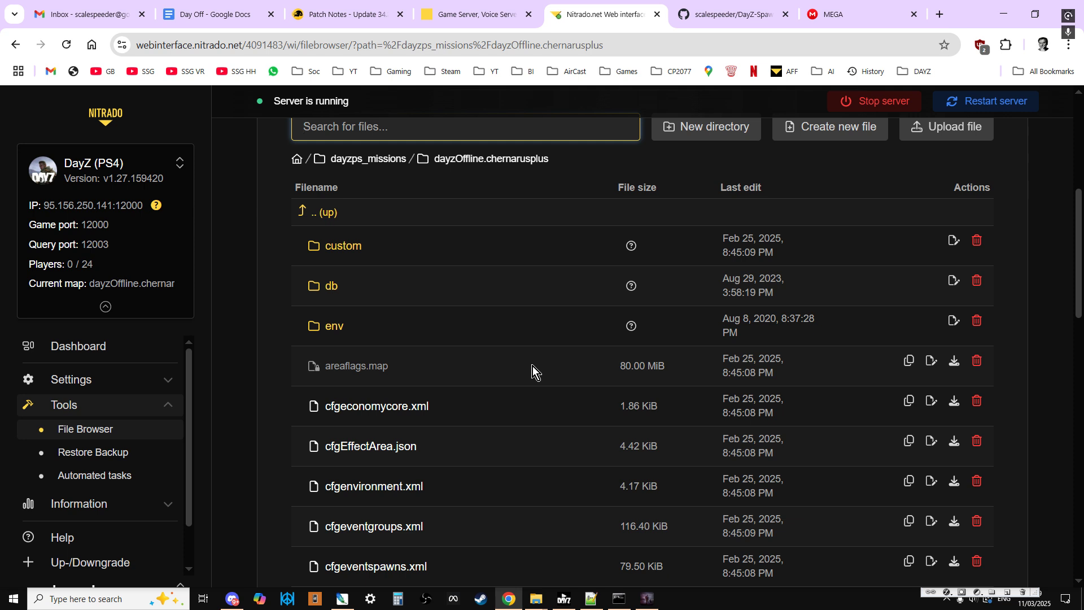
scroll(534, 363, down, 5)
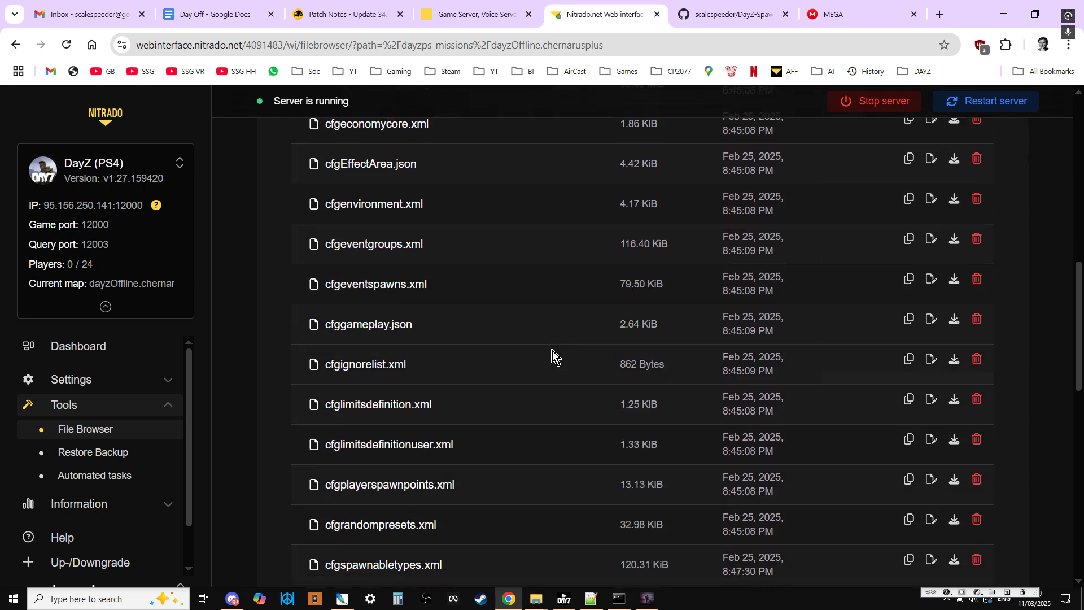
scroll(554, 352, down, 4)
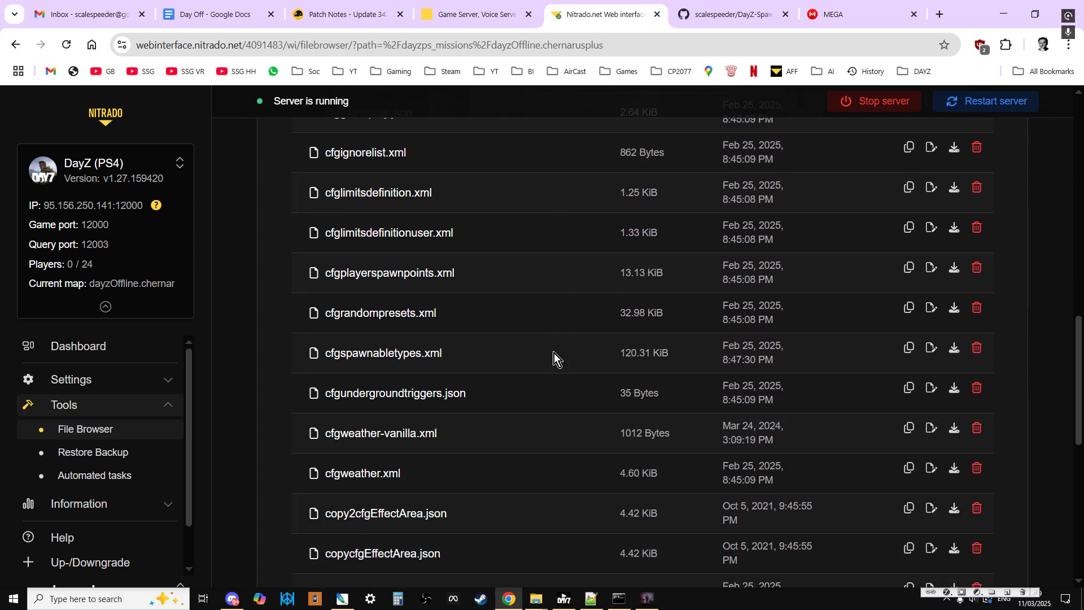
Open cfgspawnabletypes.xml and search 'platecarrier' to reach the PlateCarrierVest entry at line 81.
click(477, 353)
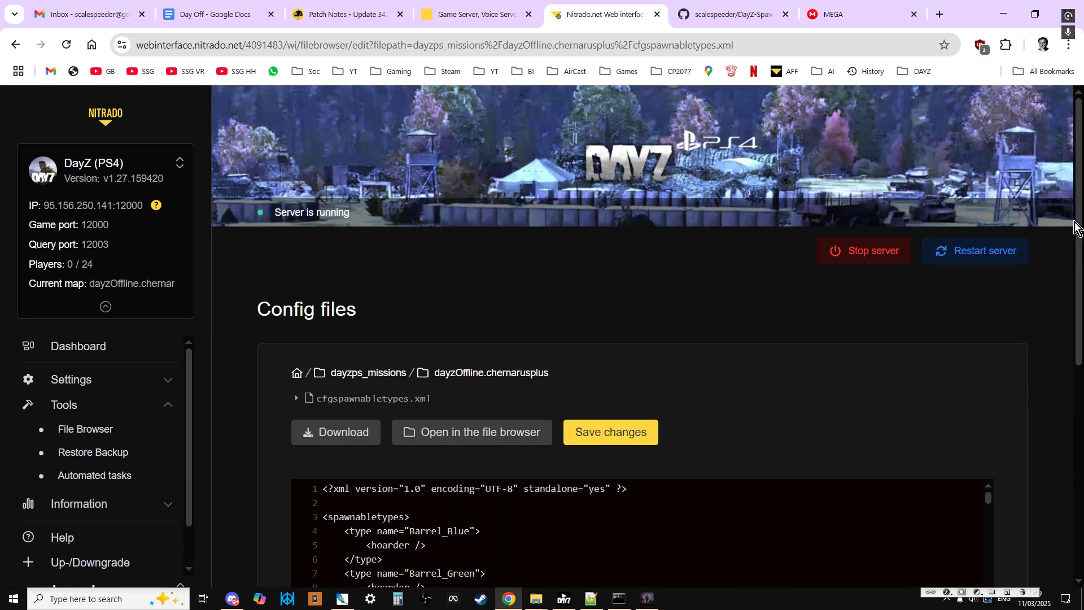
scroll(1065, 315, down, 5)
scroll(1059, 401, down, 1)
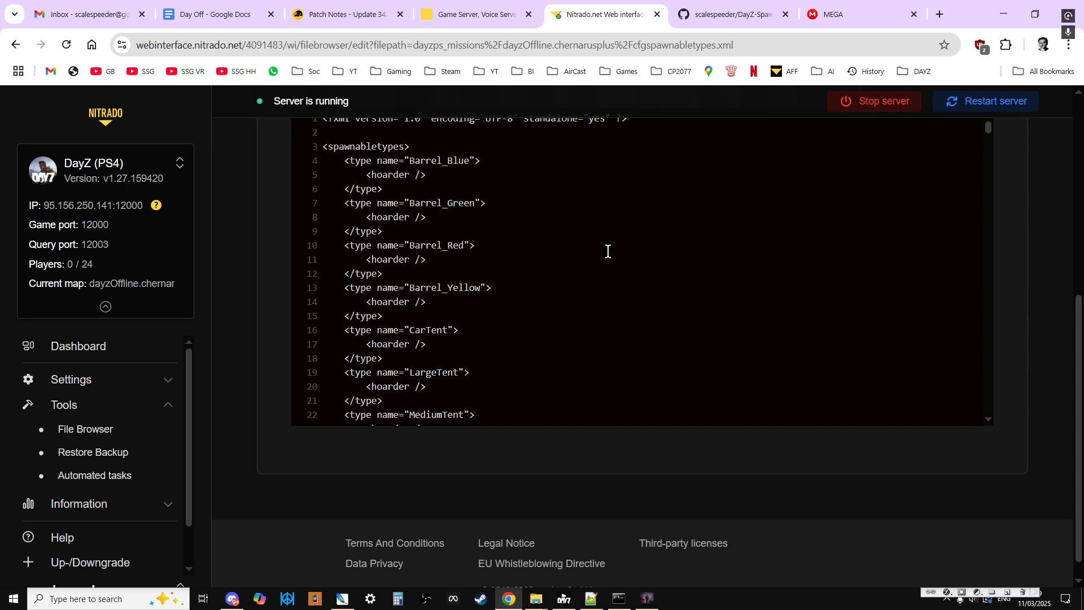
key(ctrl+f)
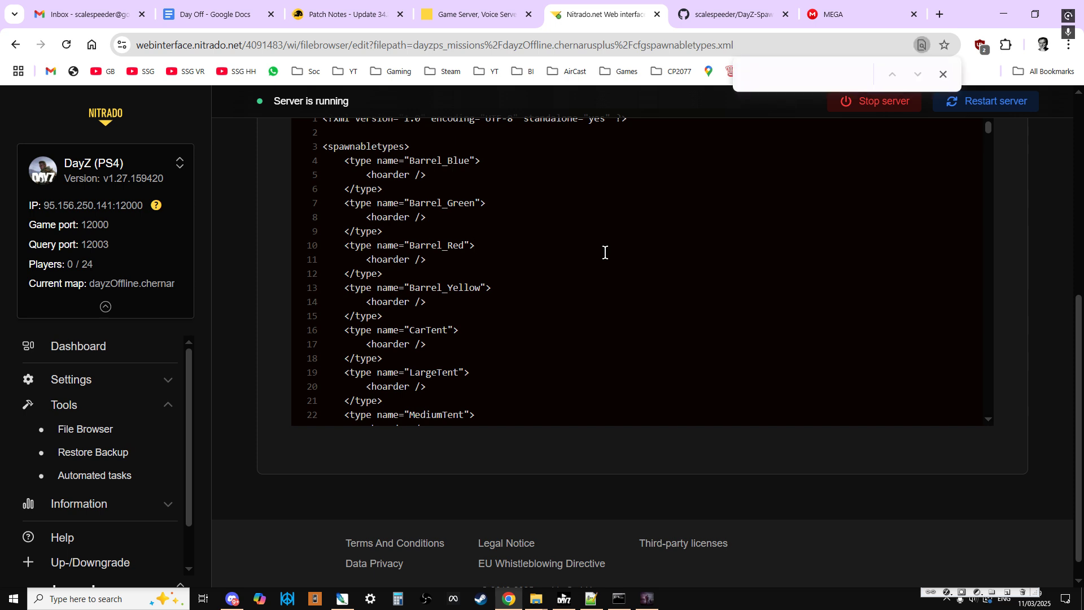
text(platecarr)
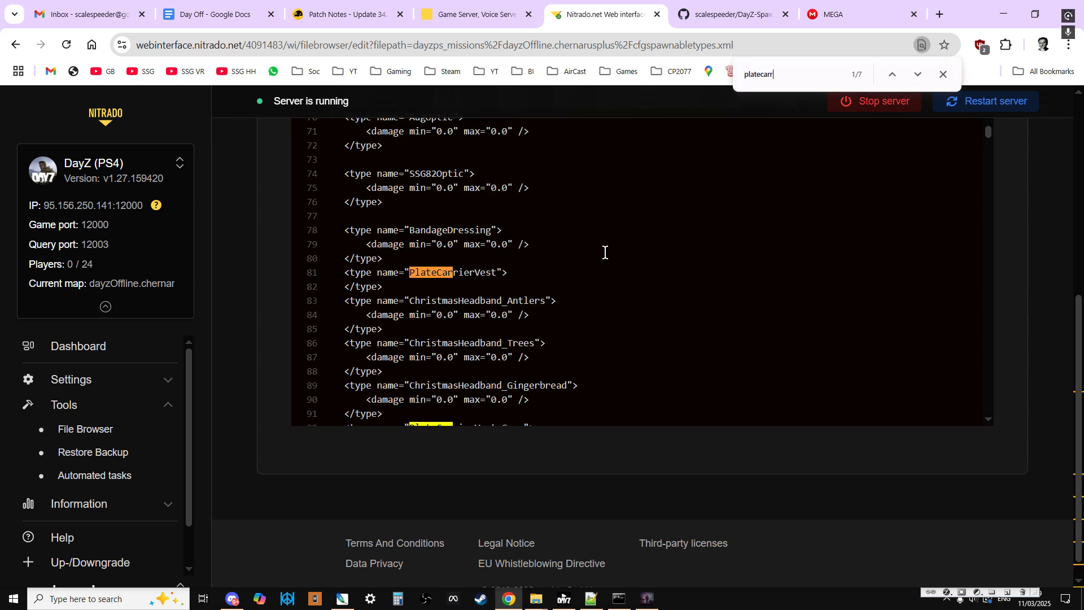
text(ier)
Copy the PlateCarrierVest snippet (lines 31–47) from readme.txt in Notepad++, then return to Chrome.
click(594, 603)
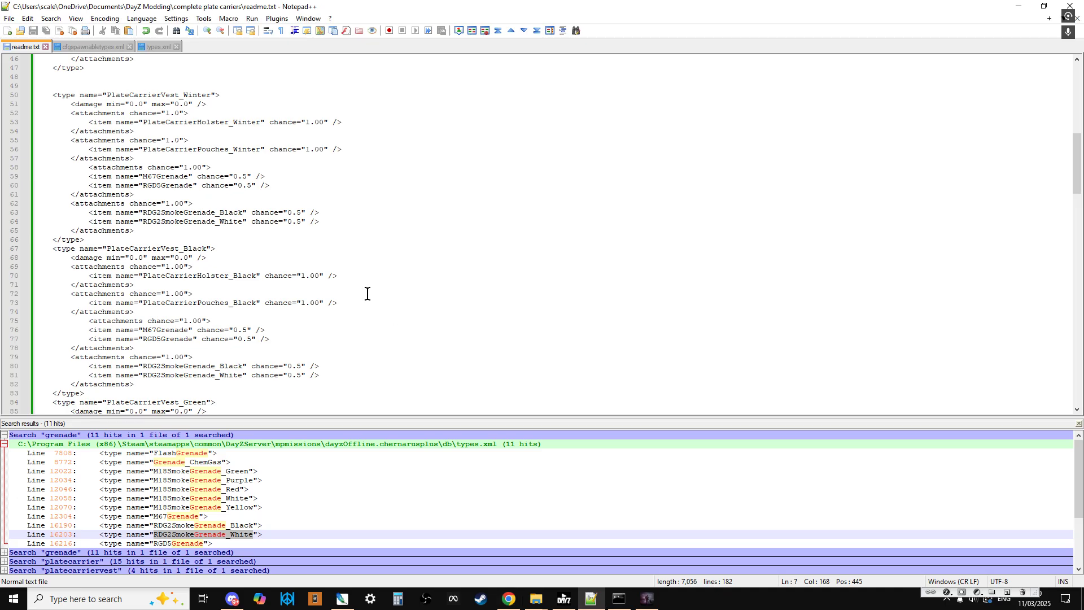
scroll(273, 249, up, 8)
drag(109, 338, 39, 187)
click(110, 339)
scroll(112, 321, down, 2)
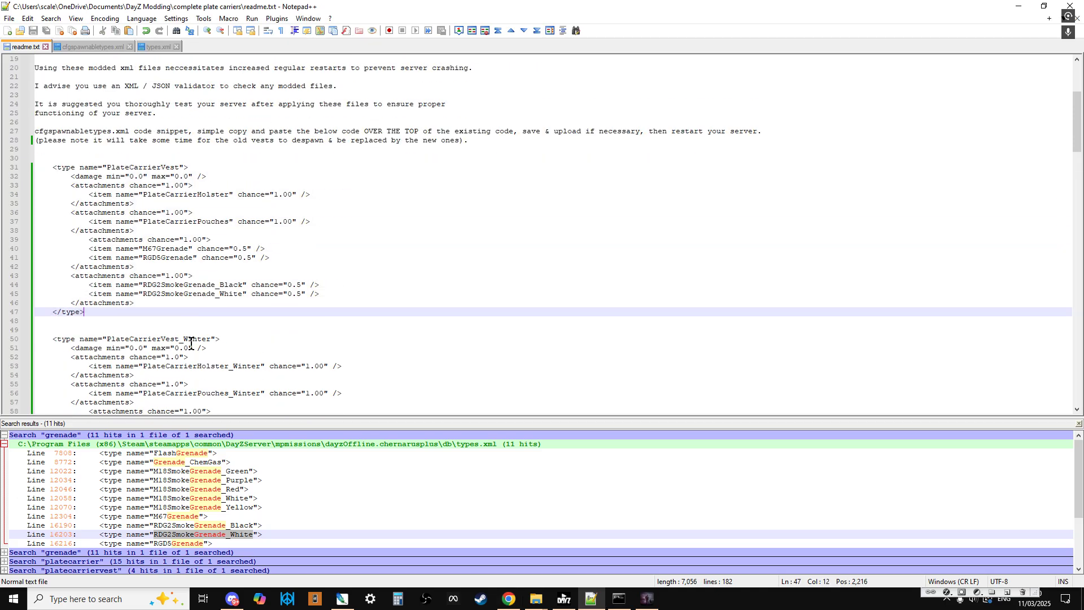
scroll(113, 321, up, 1)
drag(85, 312, 42, 170)
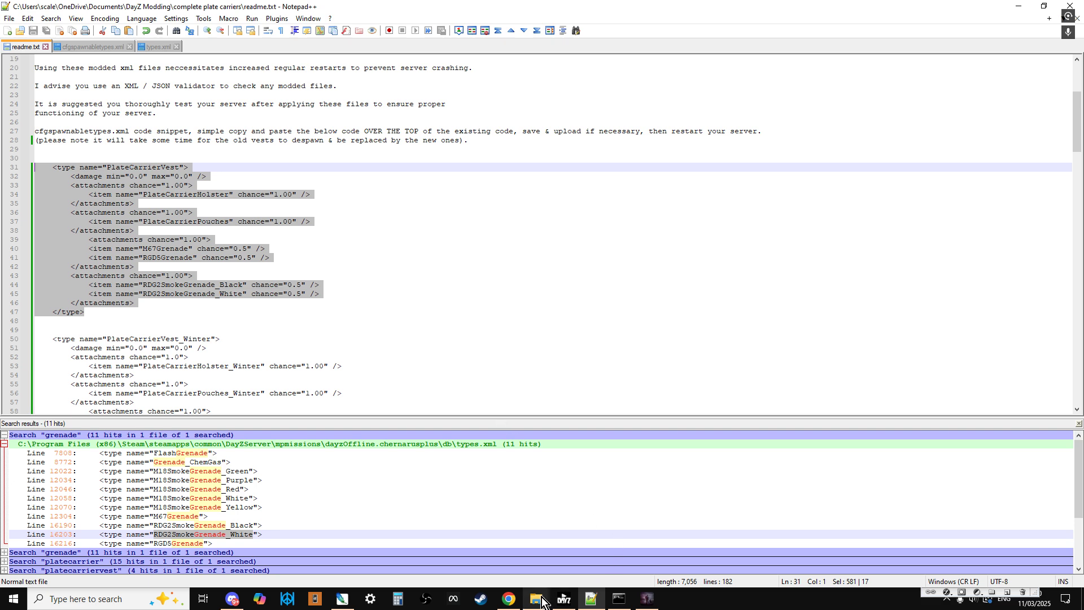
right_click(132, 269)
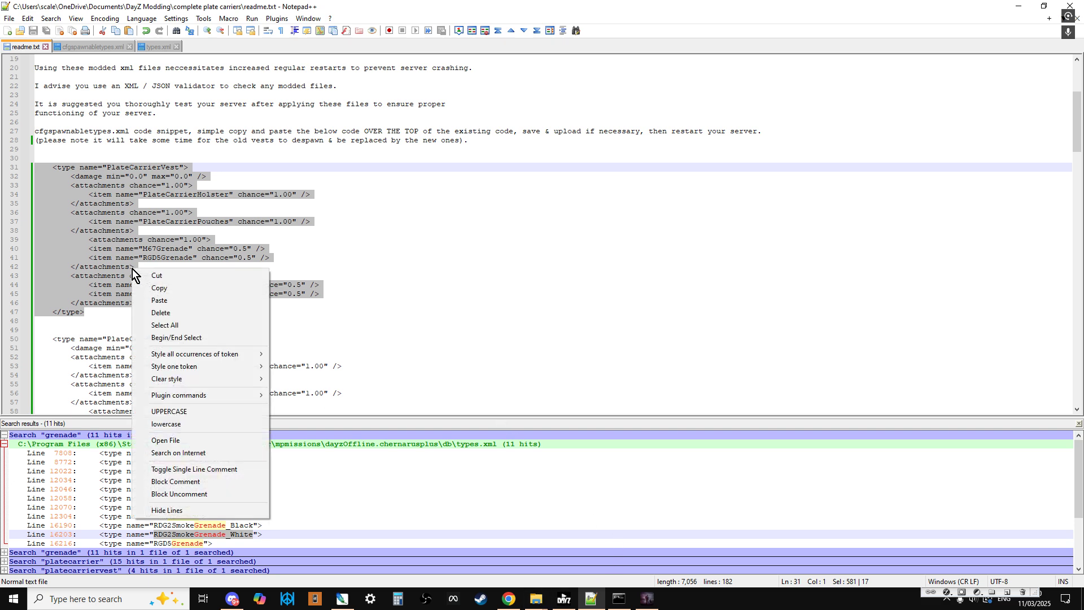
click(175, 291)
click(509, 599)
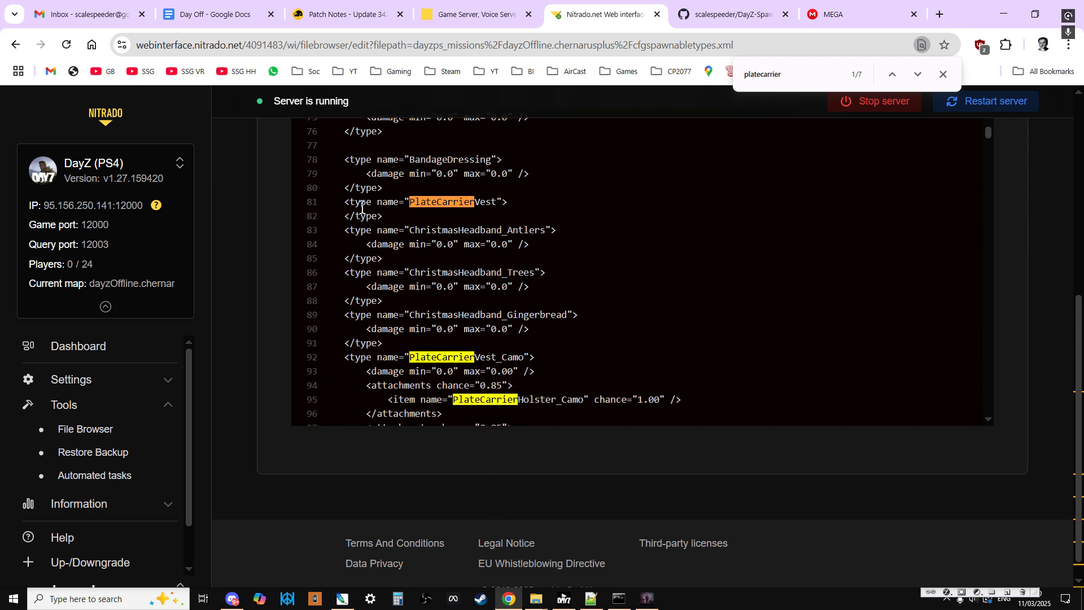
Replace the bare PlateCarrierVest entry on lines 81–82 with the pasted kitted block.
drag(332, 202, 394, 213)
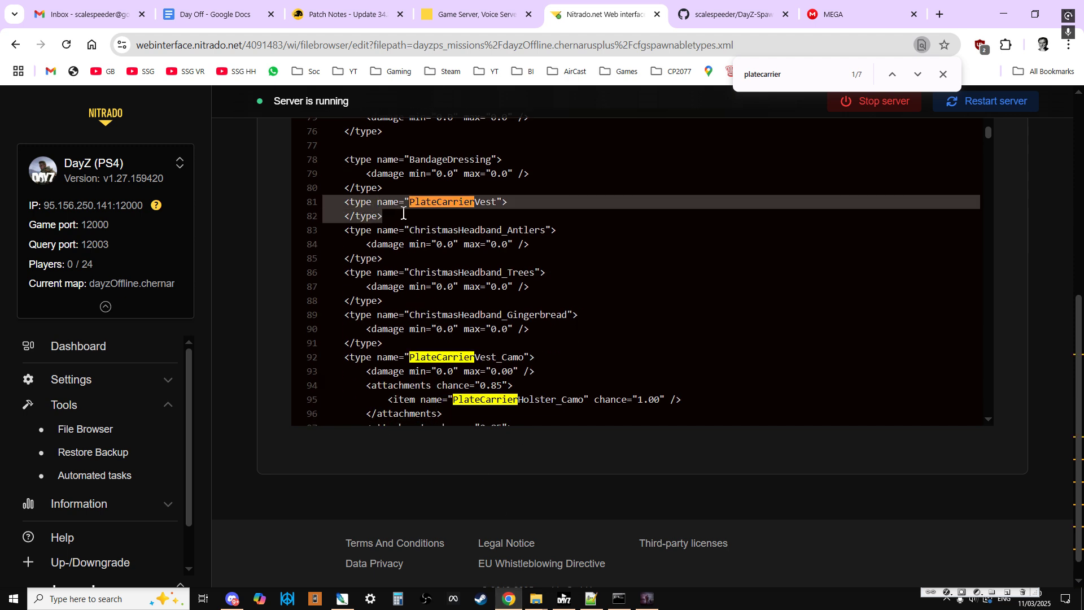
key(ctrl+v)
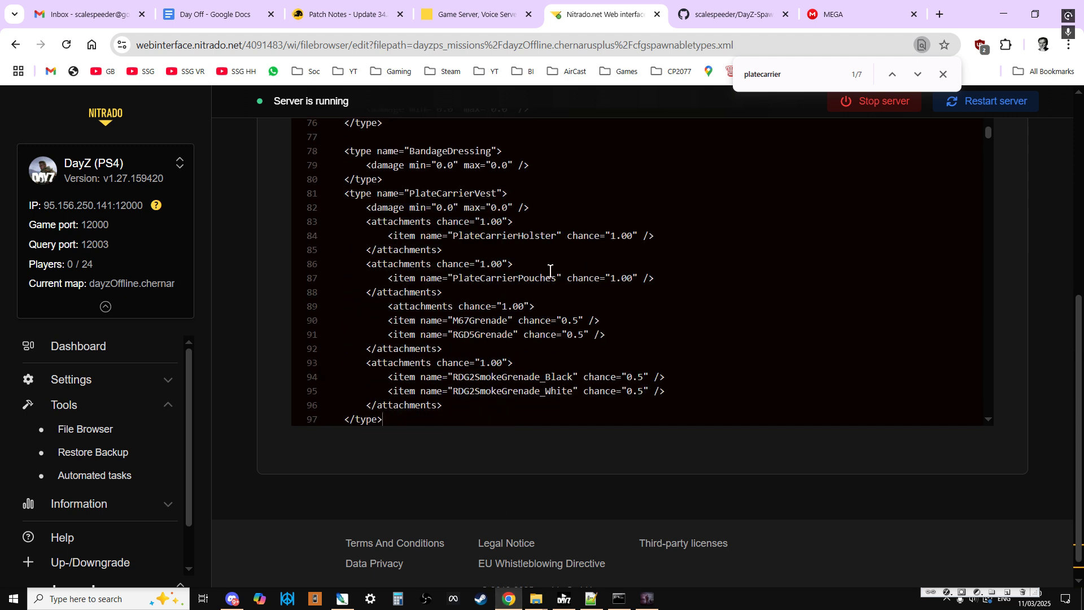
scroll(552, 271, down, 1)
scroll(549, 275, up, 2)
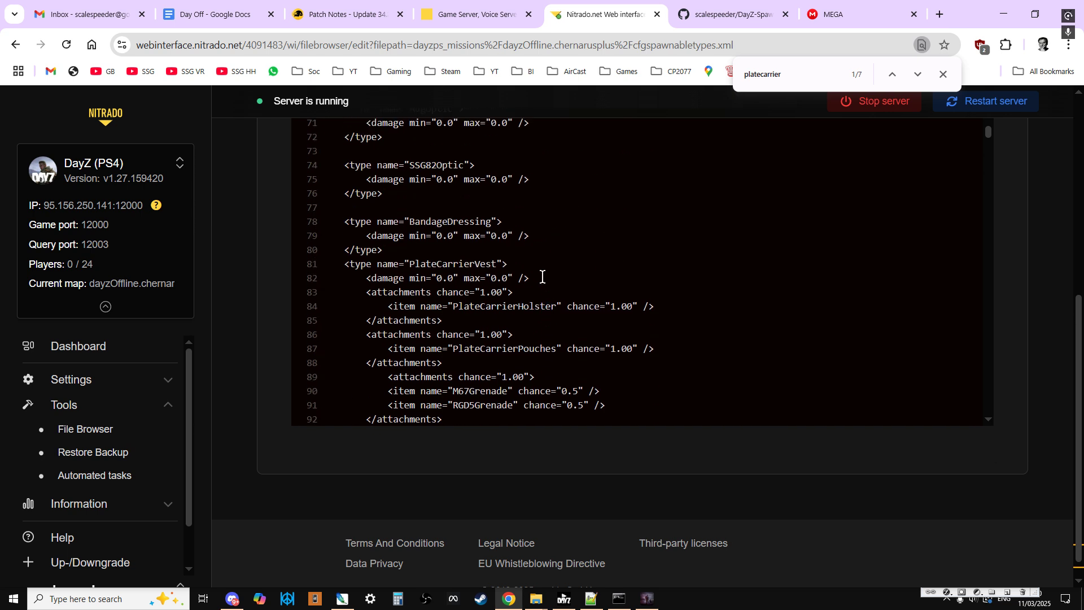
Add a blank line before and after the pasted PlateCarrierVest block.
click(418, 253)
key(Return)
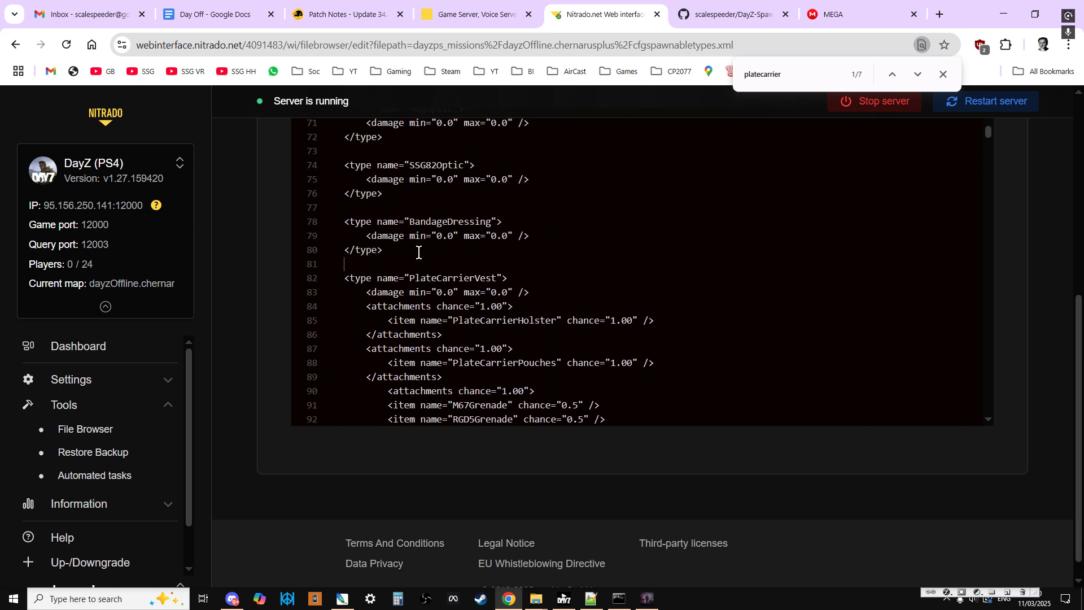
scroll(412, 271, down, 2)
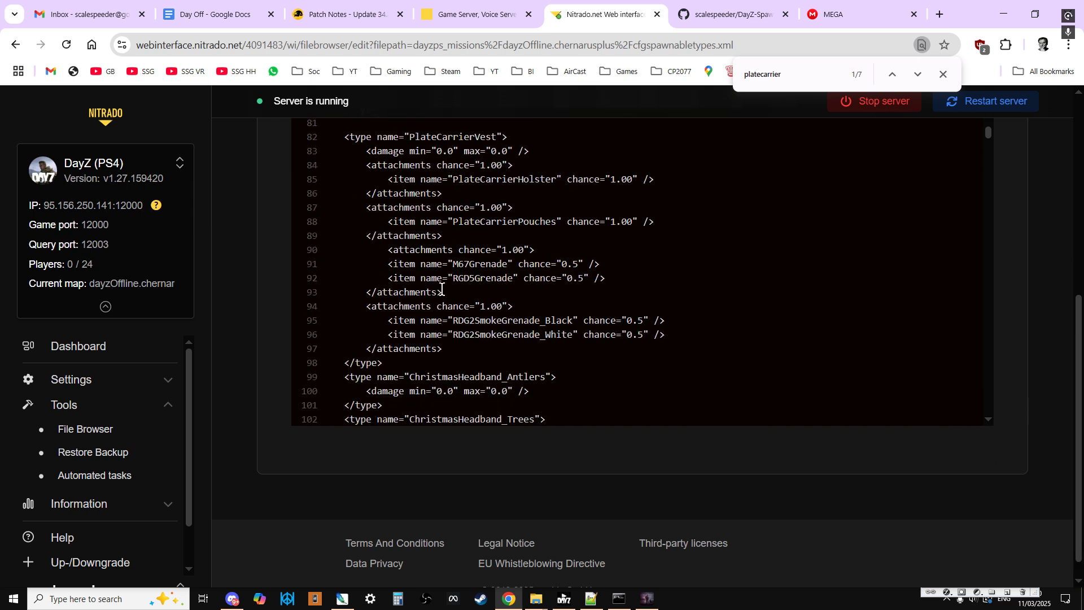
click(409, 364)
key(Return)
scroll(533, 339, down, 2)
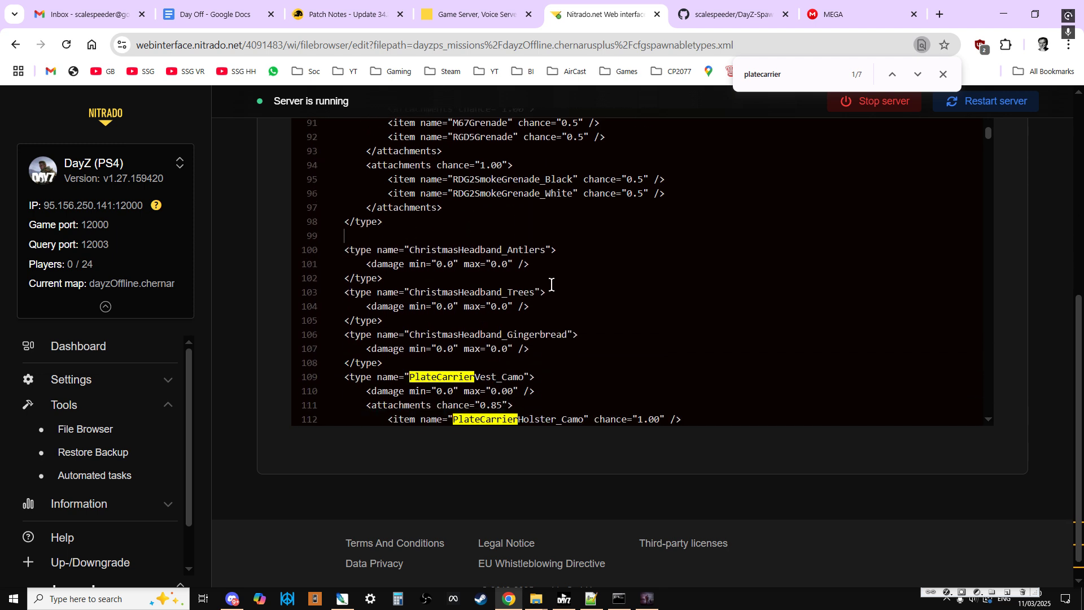
scroll(558, 264, down, 2)
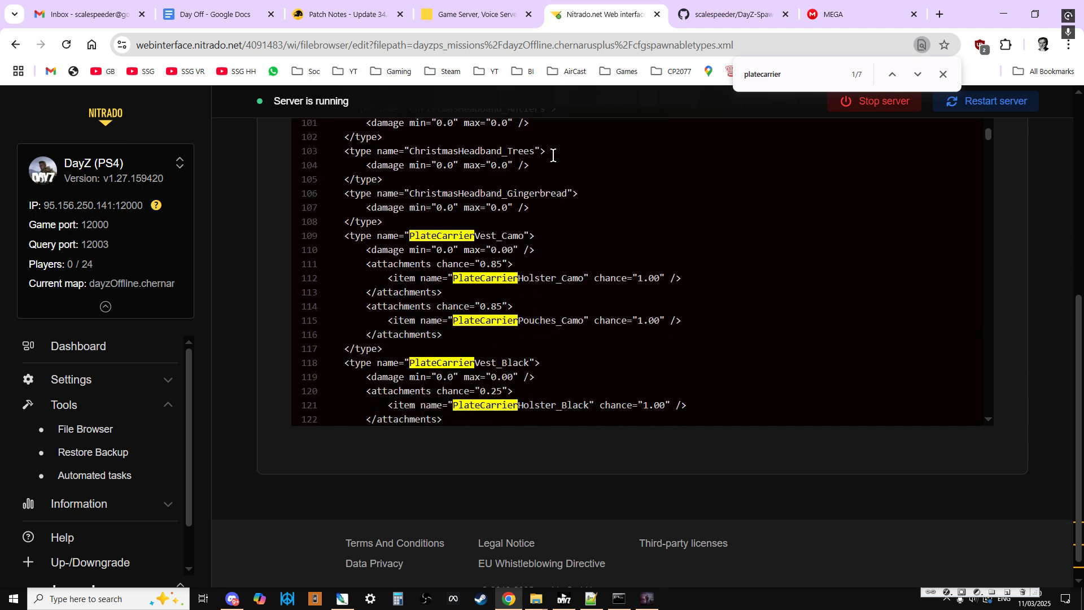
scroll(553, 155, down, 1)
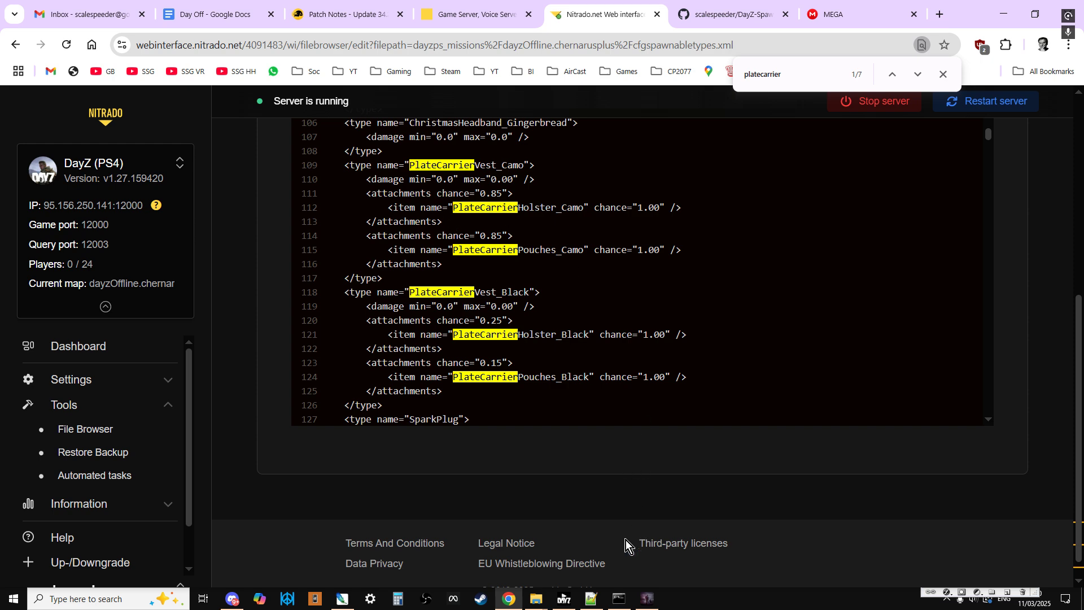
Copy the README's Winter, Black, Green and Green_Camo PlateCarrierVest blocks.
click(702, 17)
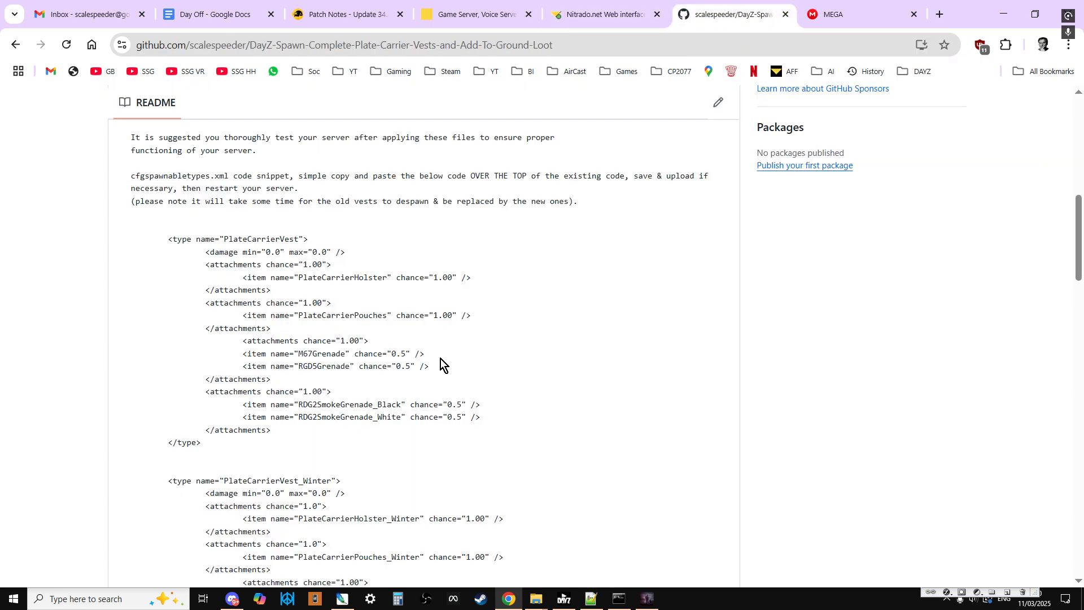
scroll(440, 361, down, 5)
drag(167, 199, 443, 476)
scroll(341, 353, down, 4)
scroll(356, 373, down, 3)
scroll(370, 344, down, 3)
right_click(204, 342)
click(266, 361)
scroll(327, 375, up, 12)
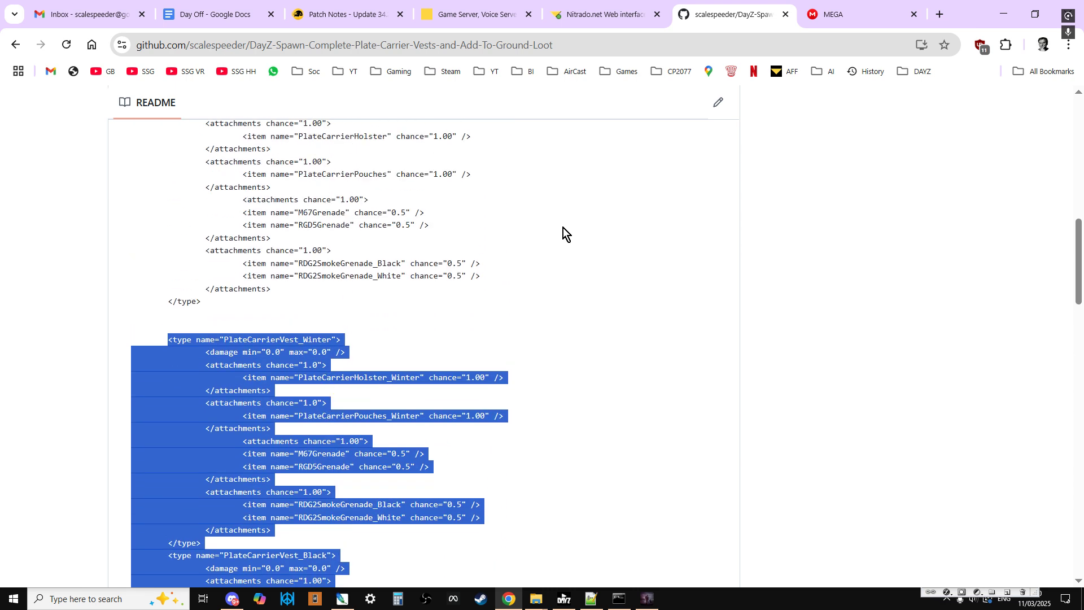
Paste the copied kitted vest variants over the old Camo and Black entries on lines 109–126.
click(628, 25)
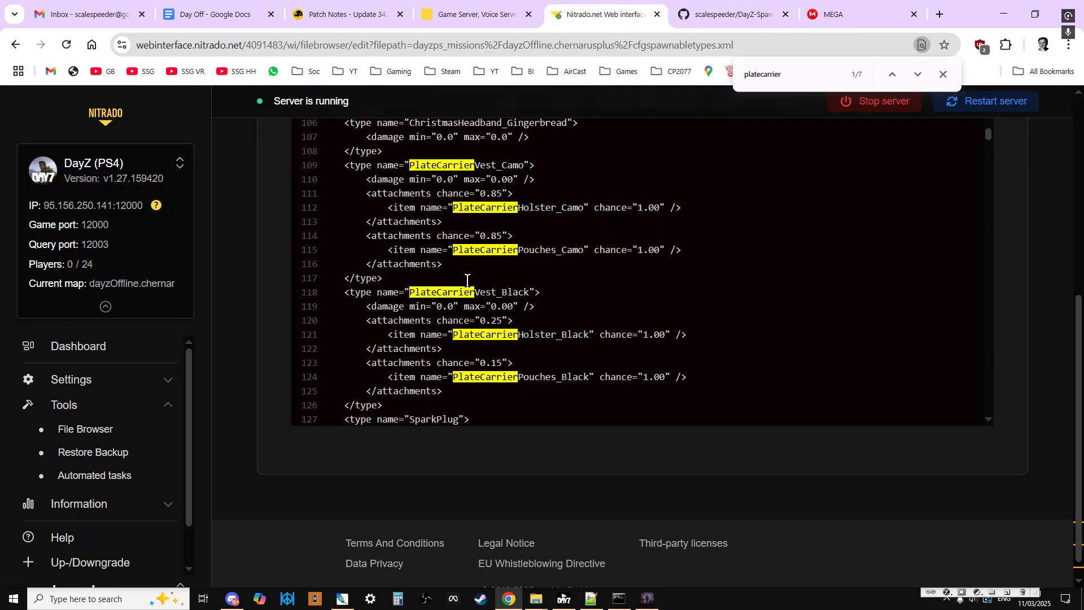
scroll(472, 285, up, 2)
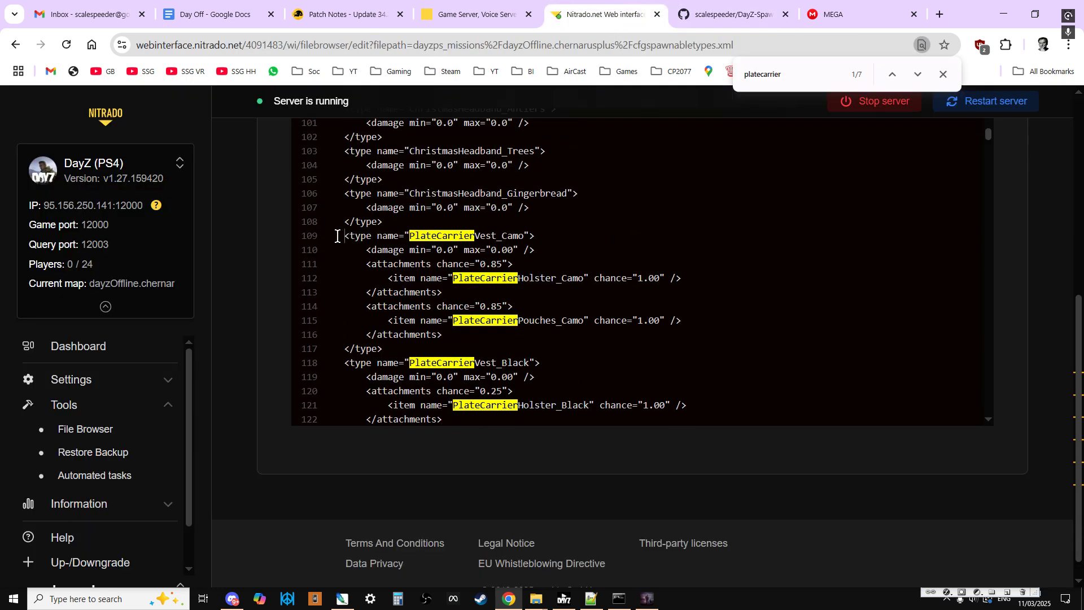
drag(337, 236, 467, 332)
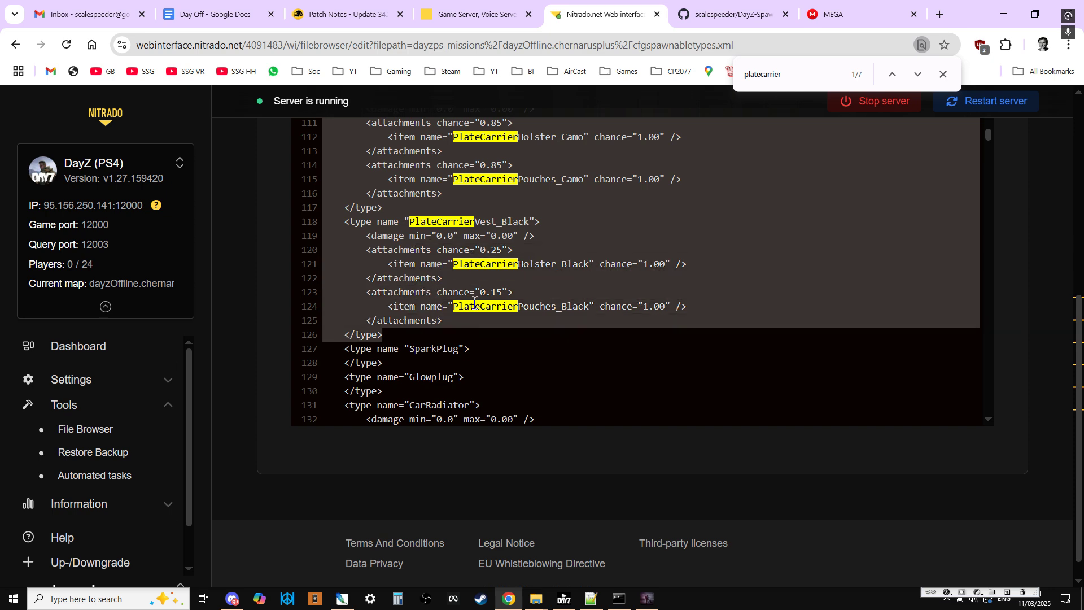
key(ctrl+v)
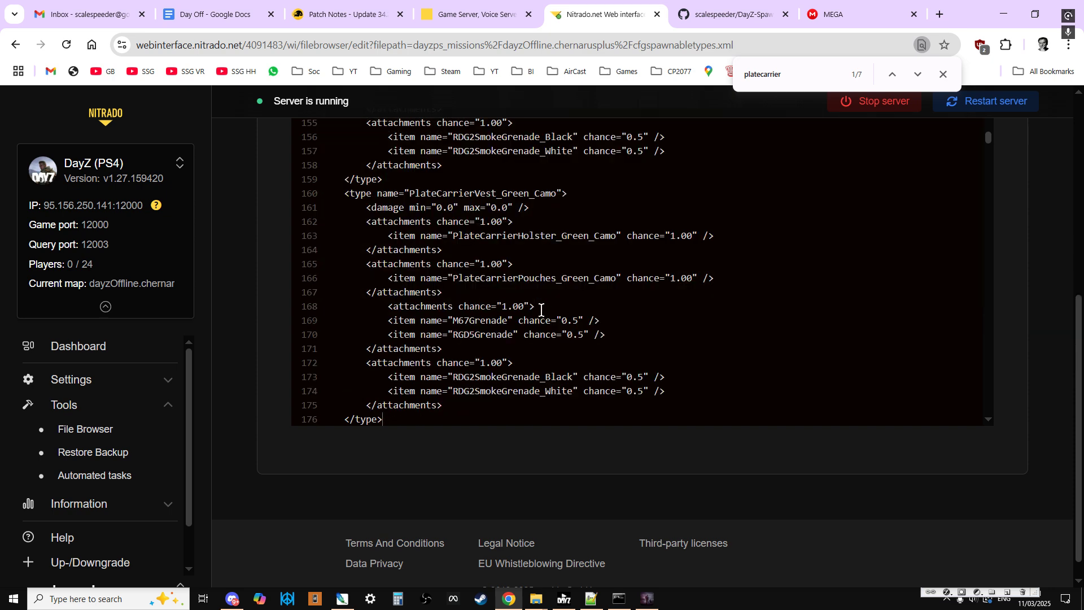
scroll(540, 310, up, 3)
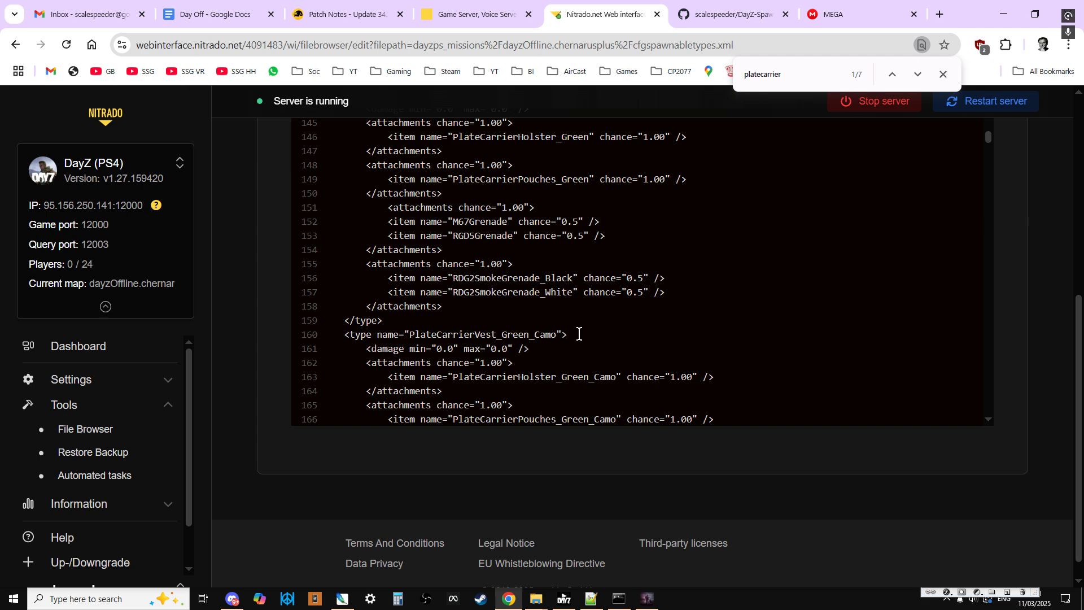
Save the changes to cfgspawnabletypes.xml.
scroll(580, 336, down, 2)
scroll(1077, 366, up, 5)
click(617, 383)
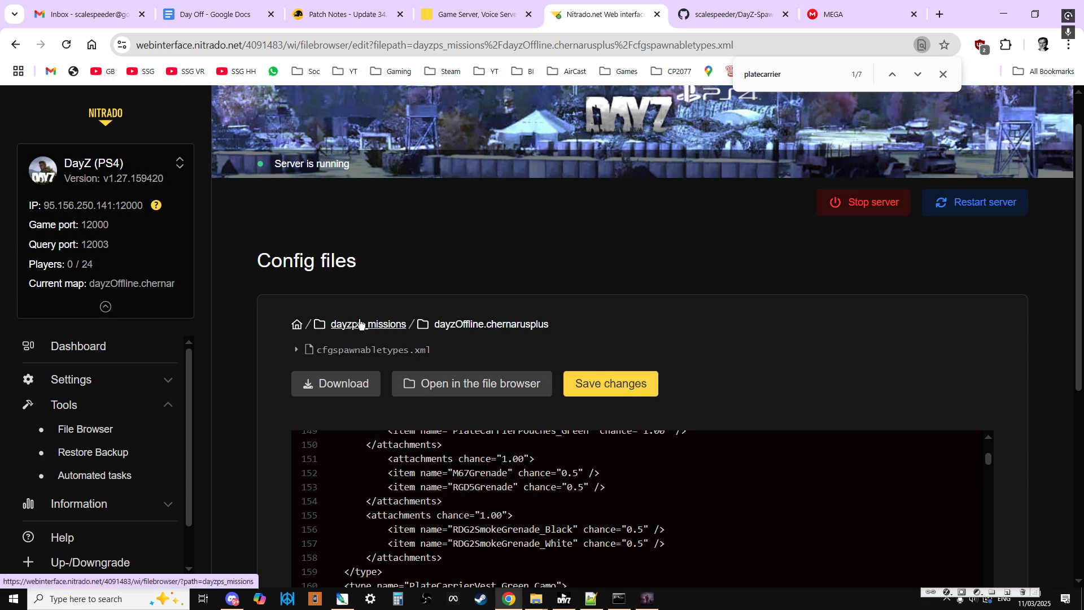
Navigate from dayzps_missions into dayzOffline.chernarusplus > db and open types.xml.
click(511, 327)
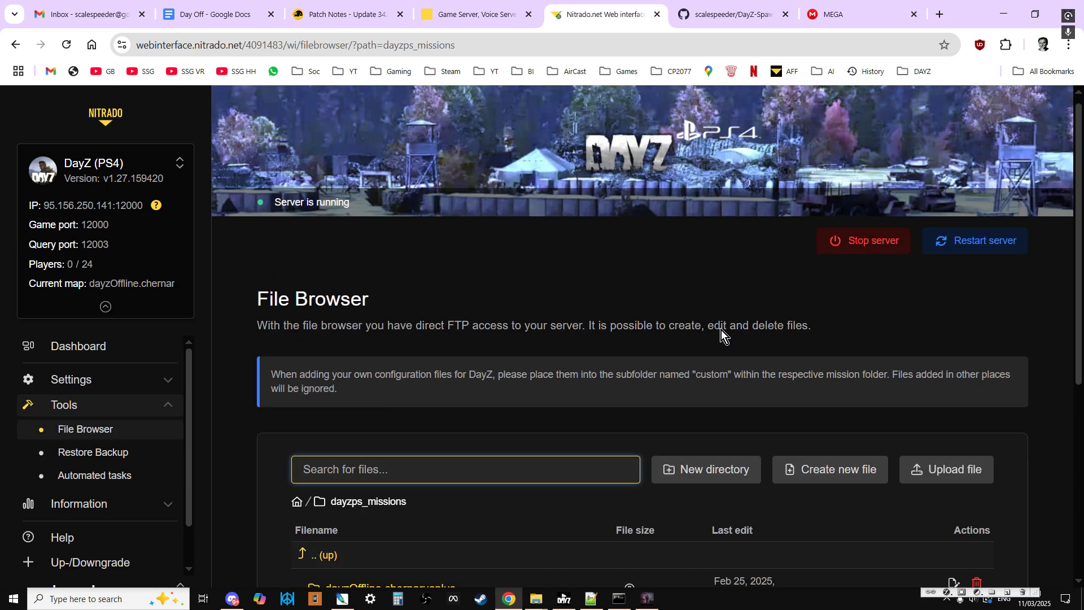
scroll(720, 330, down, 5)
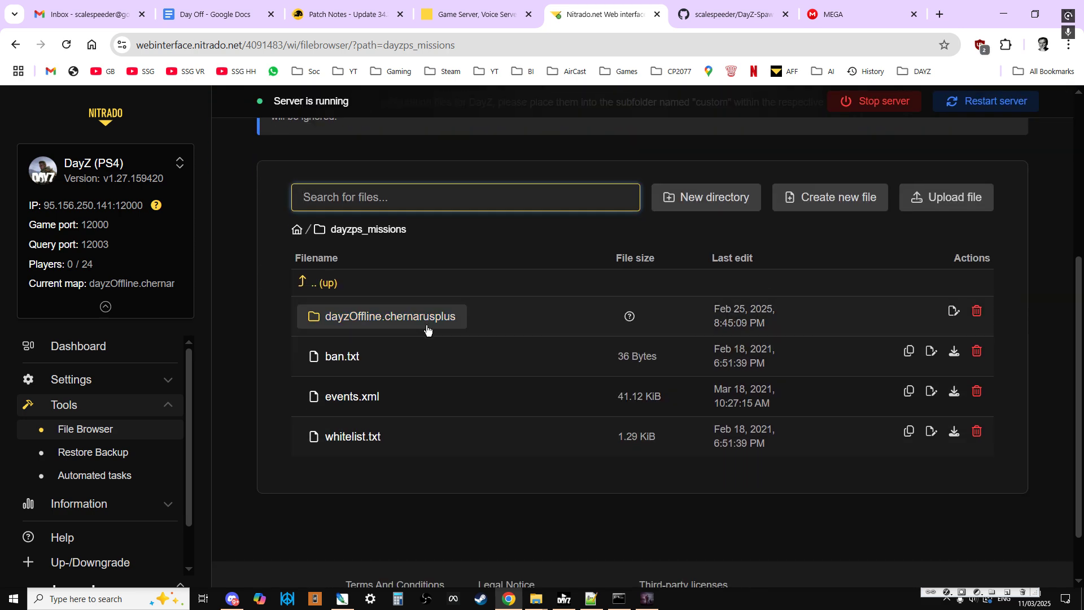
click(464, 316)
scroll(558, 342, down, 5)
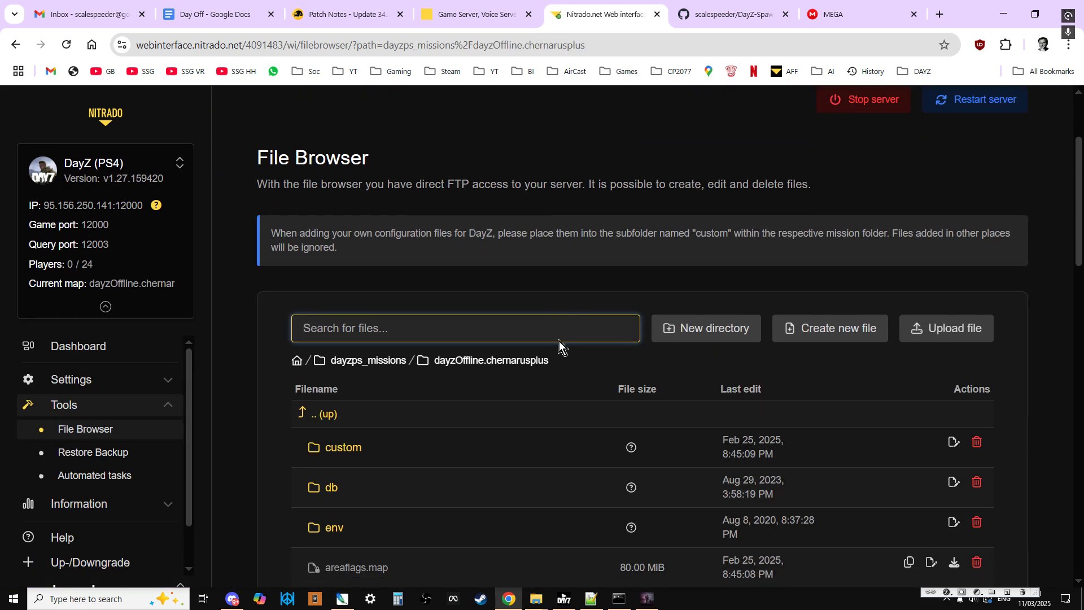
click(372, 355)
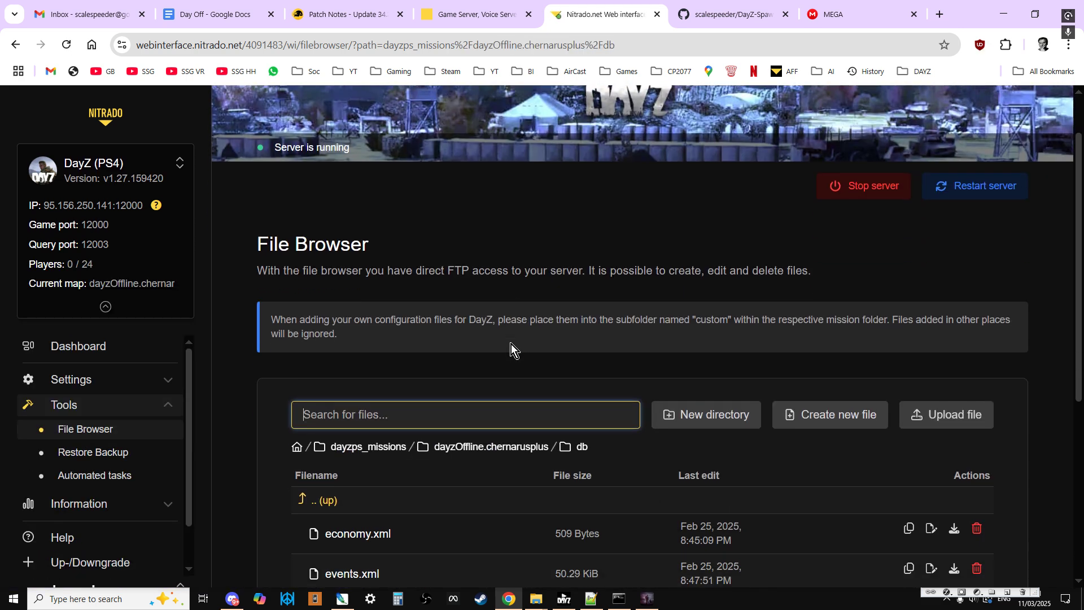
scroll(371, 350, down, 5)
click(362, 371)
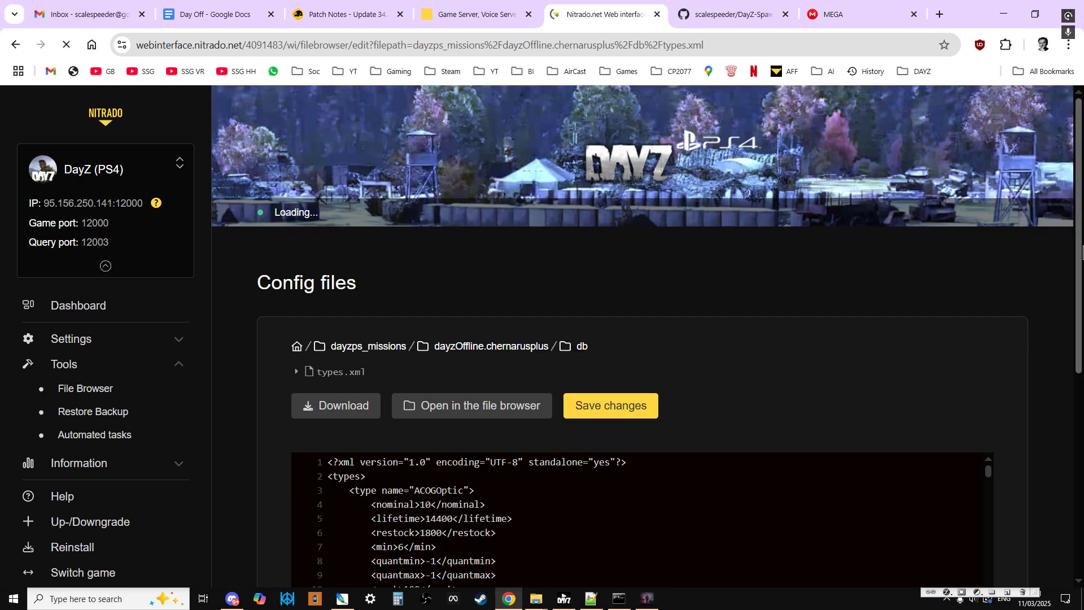
Enlarge the types.xml code editor to show more lines.
scroll(1078, 223, down, 4)
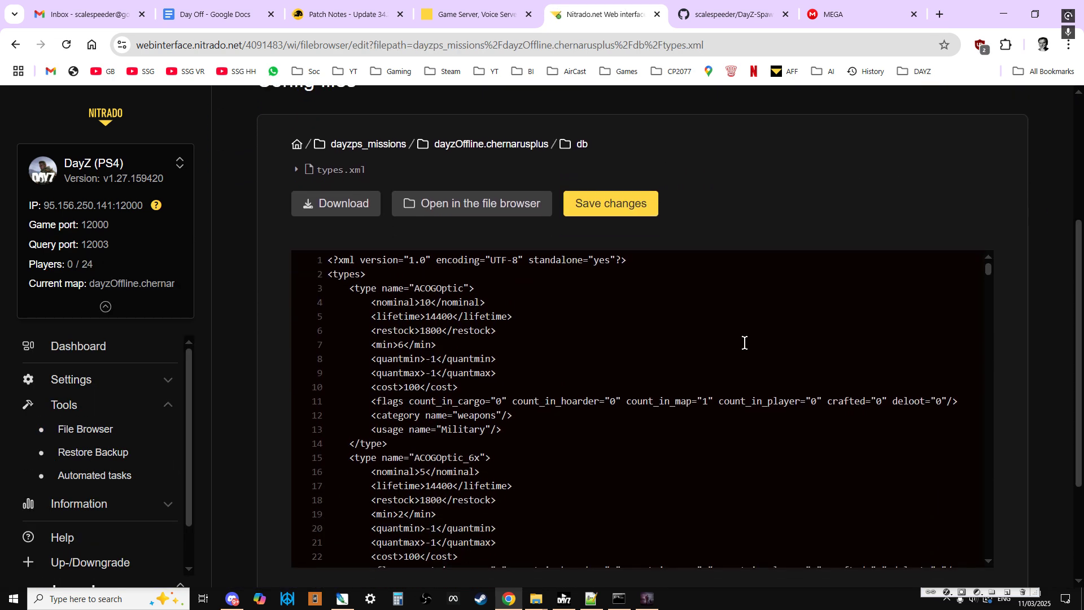
scroll(695, 339, down, 3)
scroll(1080, 285, down, 1)
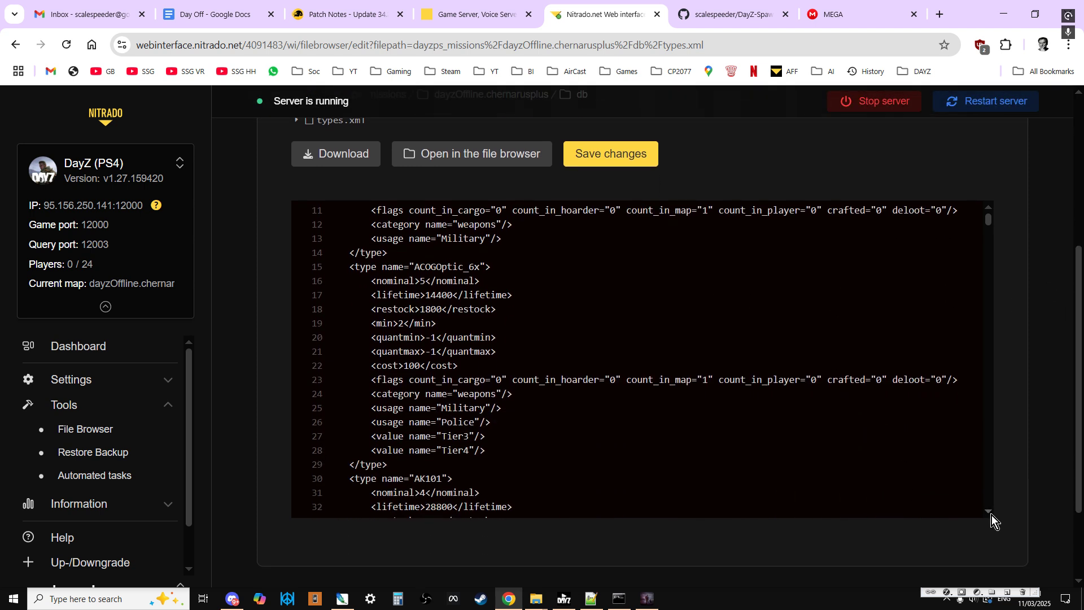
scroll(991, 513, down, 1)
drag(988, 516, 988, 580)
click(641, 384)
key(ctrl+f)
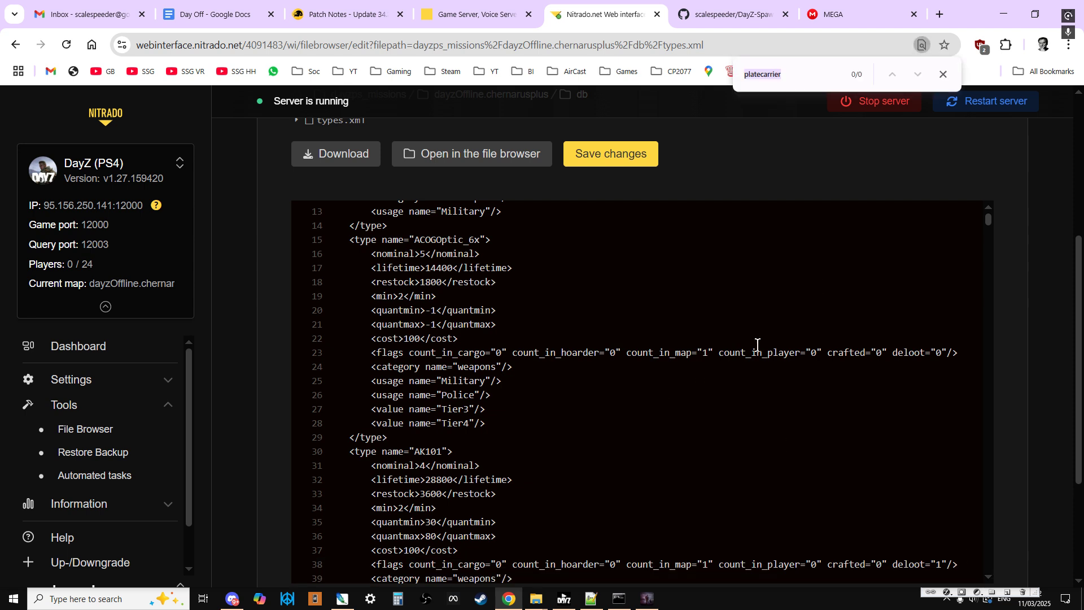
click(687, 288)
drag(987, 221, 969, 379)
drag(968, 425, 983, 429)
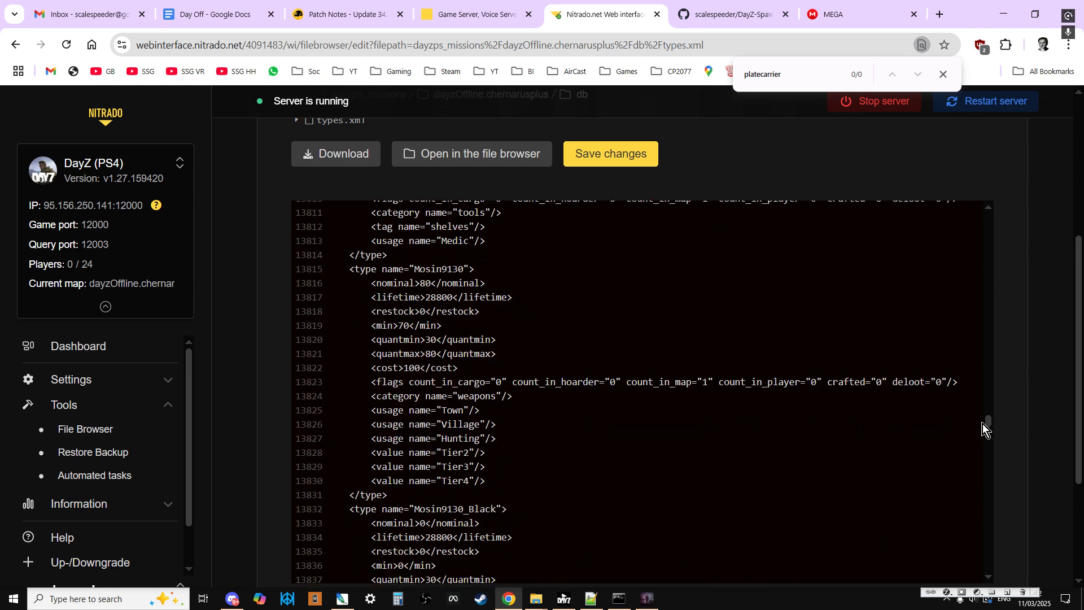
scroll(839, 435, down, 10)
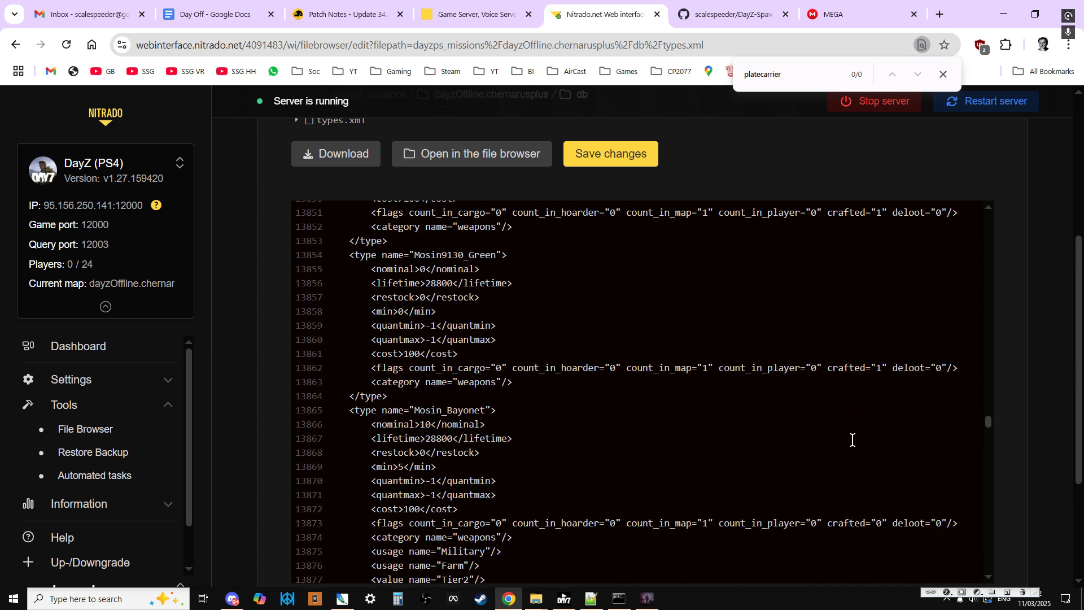
scroll(853, 440, down, 19)
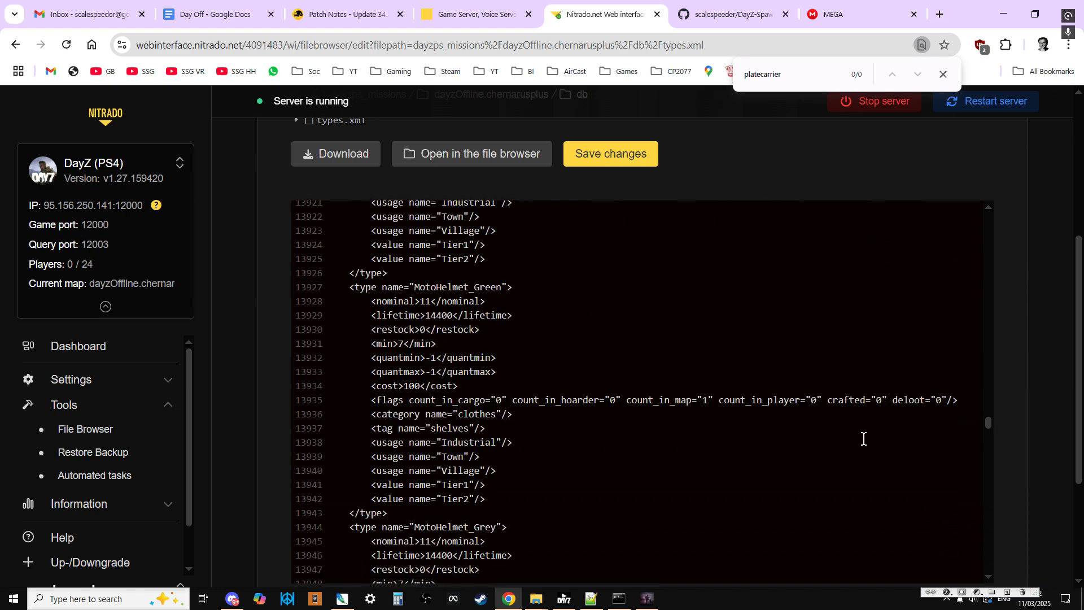
scroll(863, 440, down, 14)
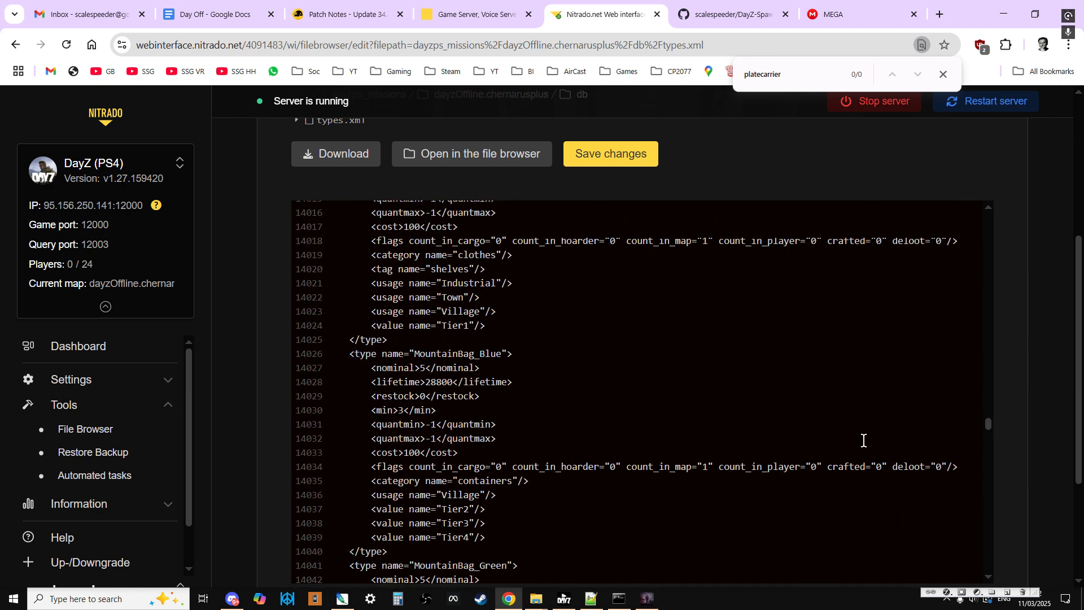
scroll(864, 441, down, 5)
mouse_move(989, 428)
mouse_down()
mouse_move(991, 462)
mouse_move(994, 449)
mouse_up()
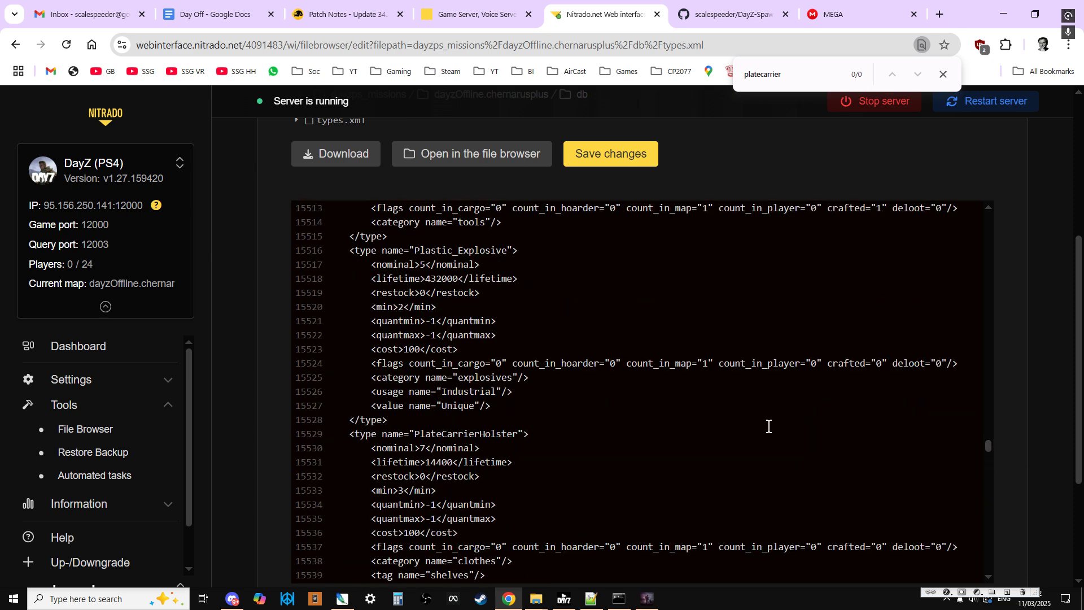
scroll(768, 426, up, 6)
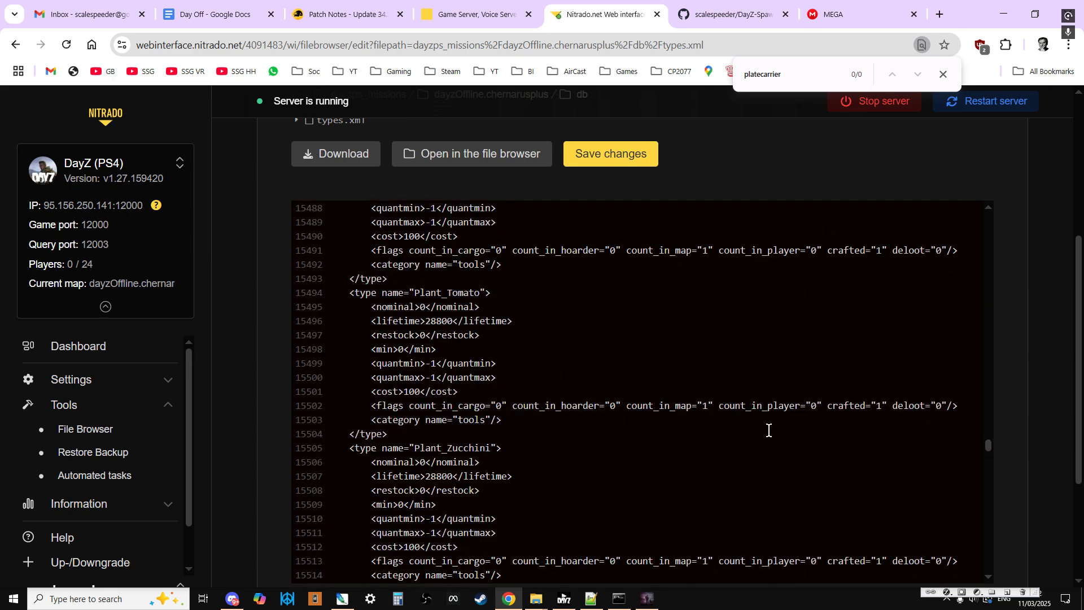
scroll(766, 432, down, 3)
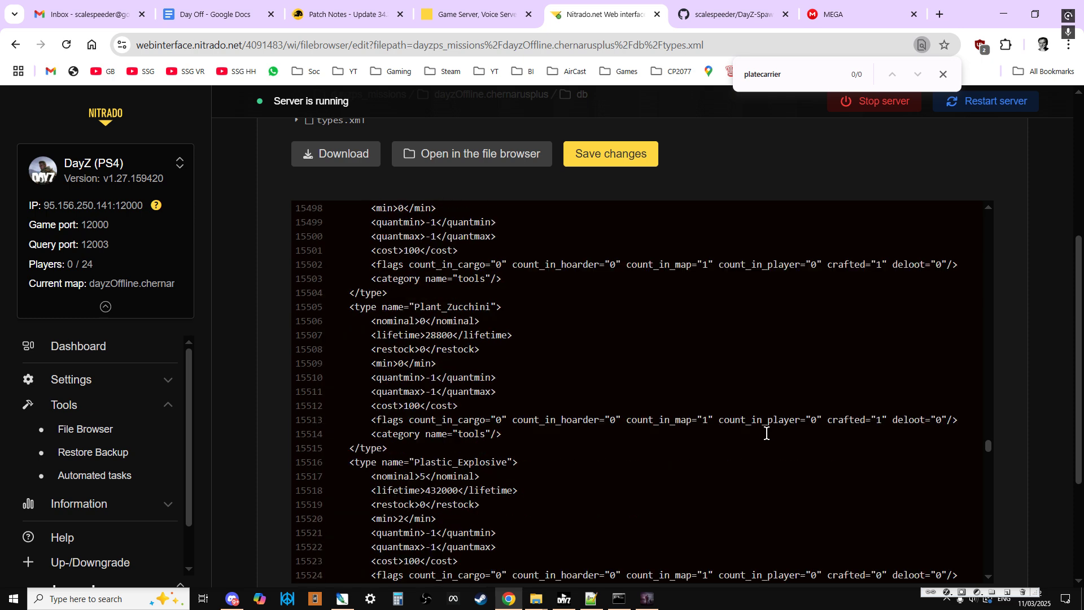
scroll(766, 433, down, 3)
scroll(765, 434, down, 5)
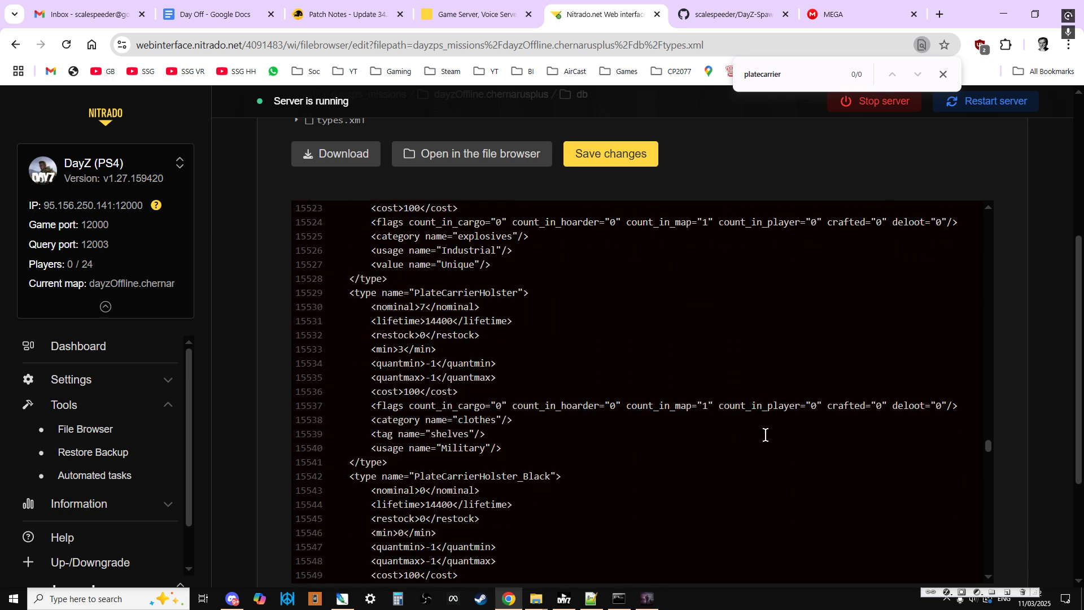
scroll(764, 436, down, 5)
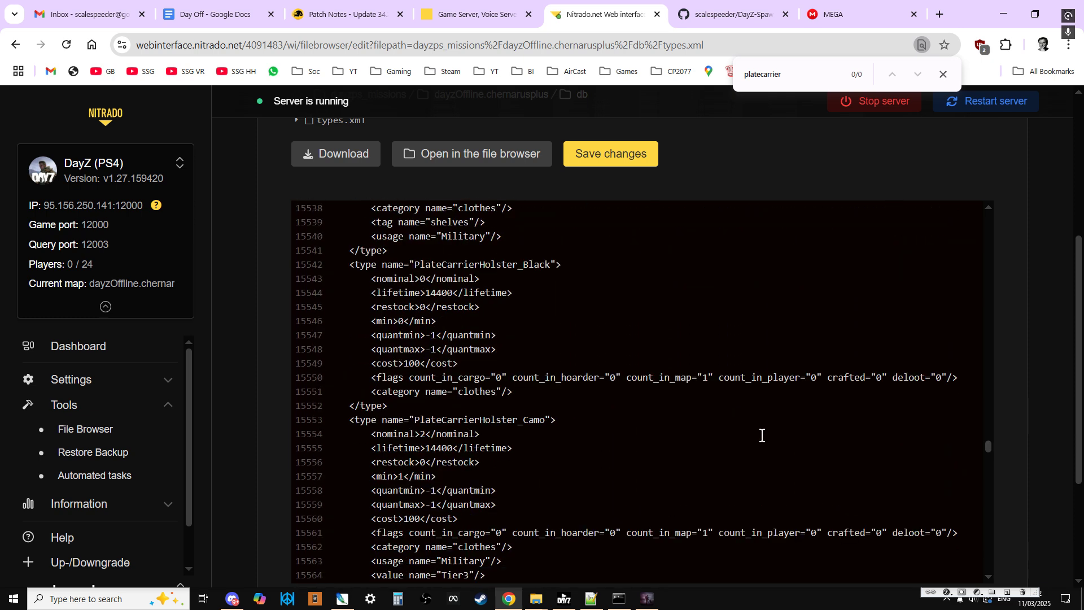
scroll(761, 436, down, 3)
scroll(759, 436, down, 4)
scroll(729, 436, up, 4)
scroll(526, 408, down, 2)
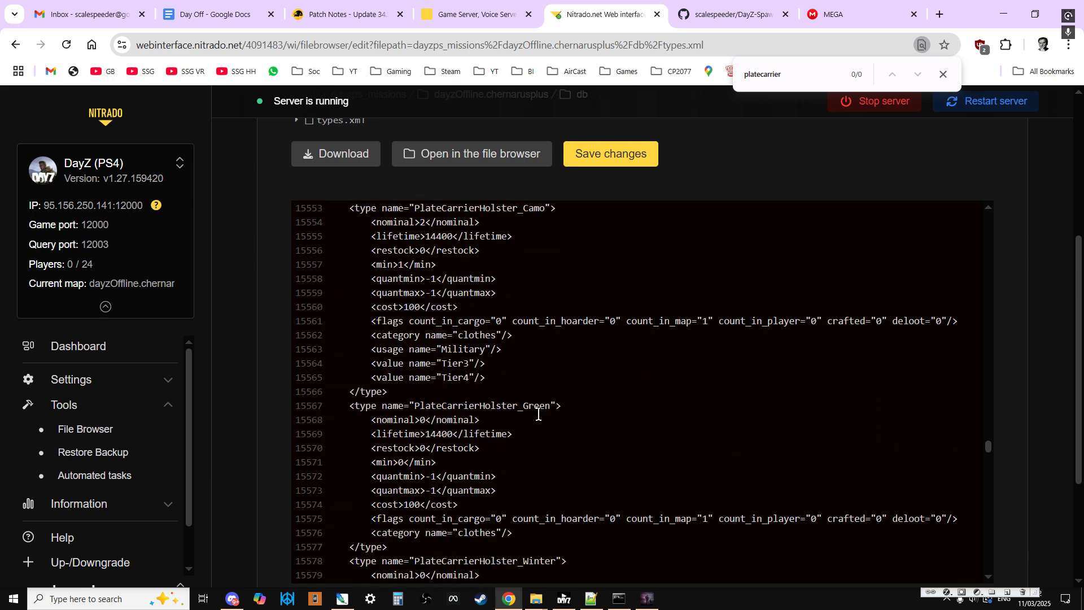
scroll(536, 413, down, 5)
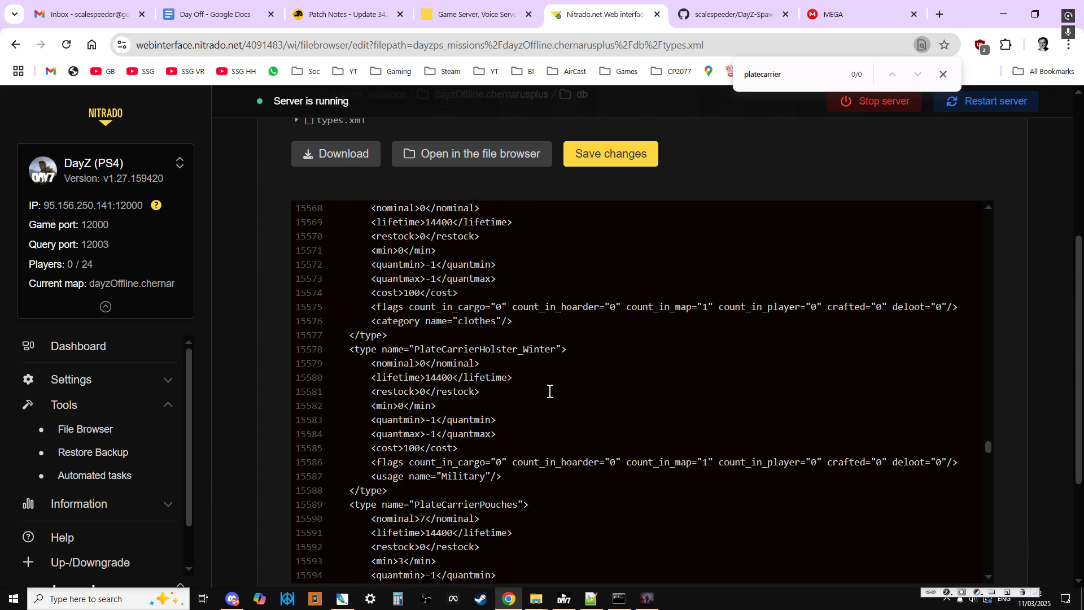
scroll(549, 390, down, 5)
scroll(549, 391, down, 5)
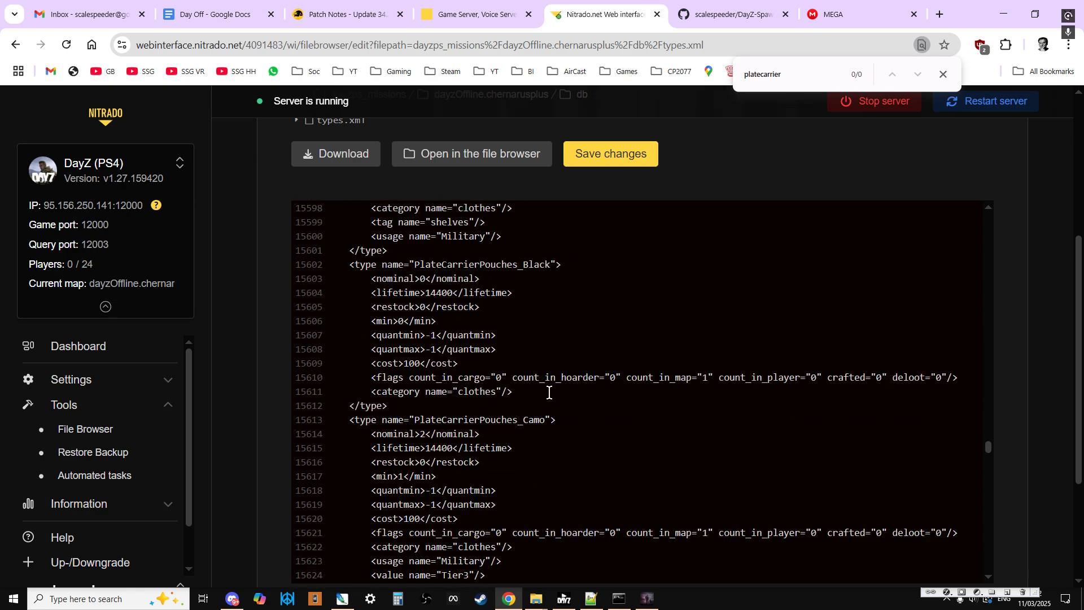
scroll(549, 393, down, 5)
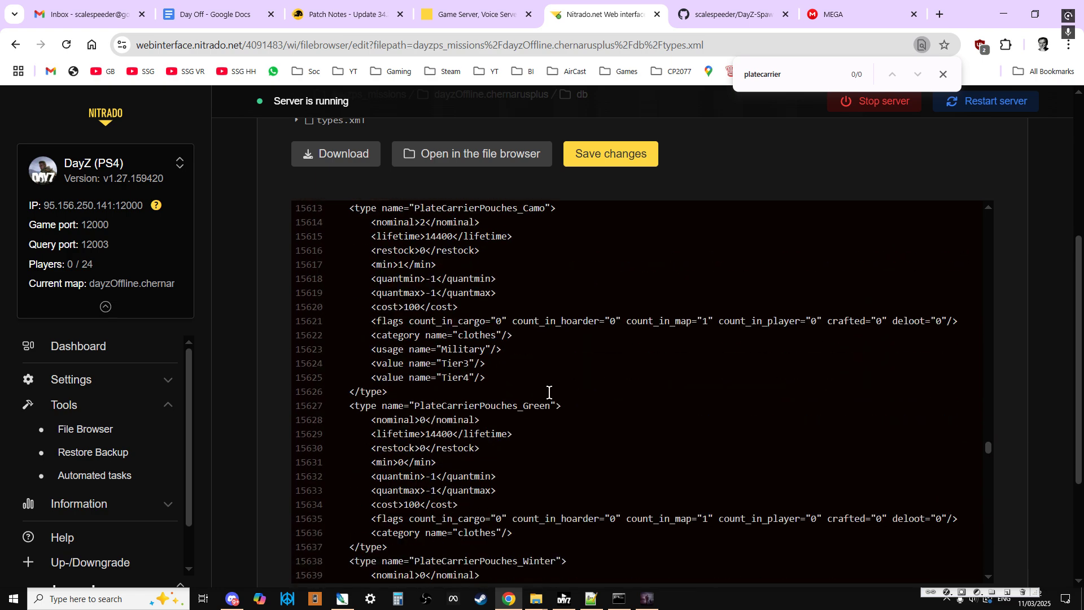
scroll(549, 393, down, 10)
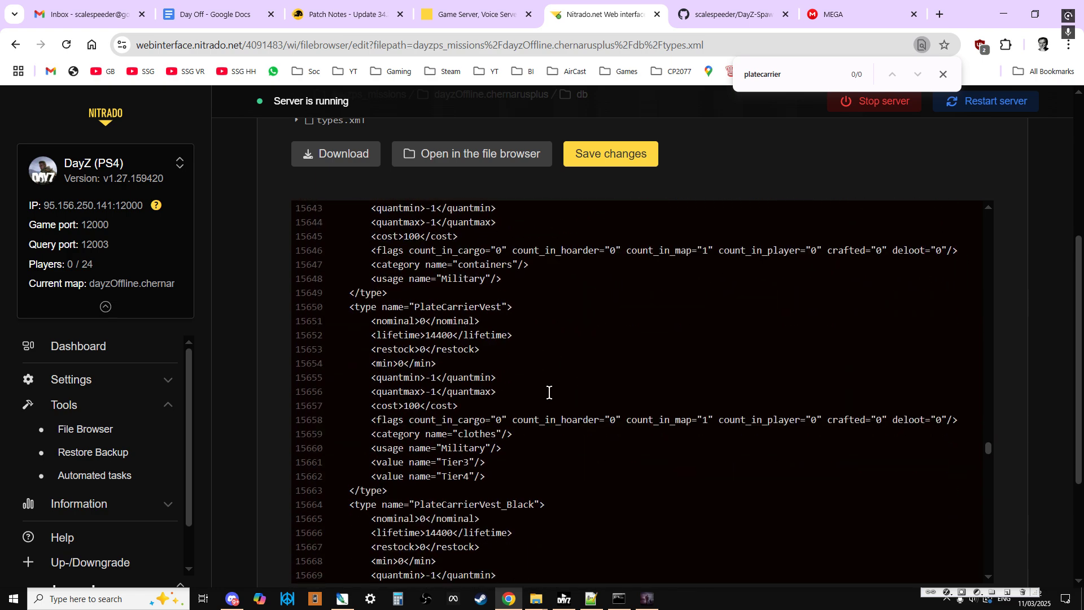
scroll(549, 392, down, 2)
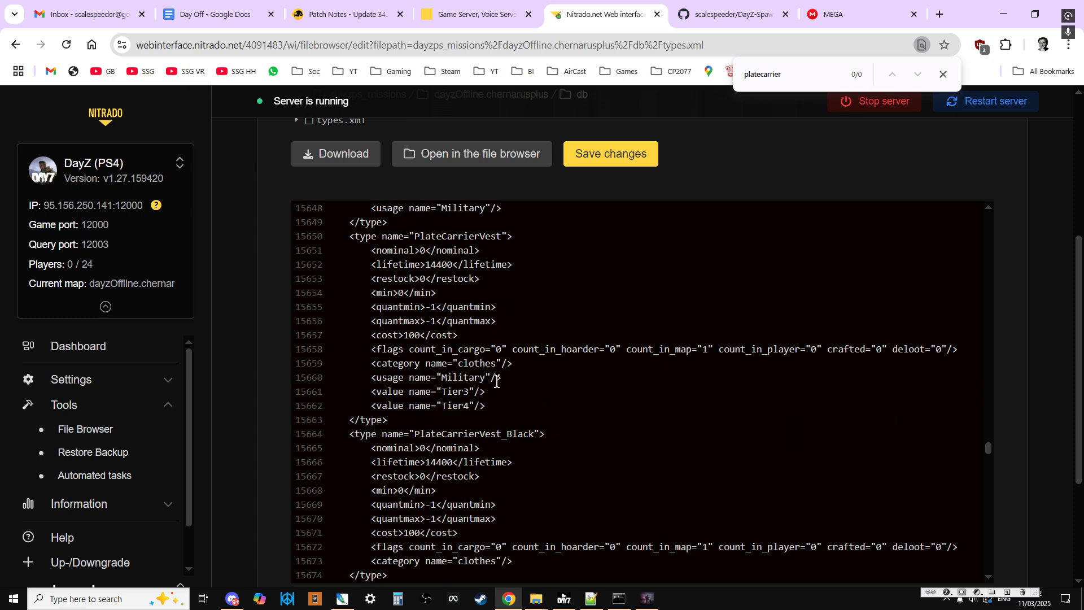
scroll(495, 382, down, 5)
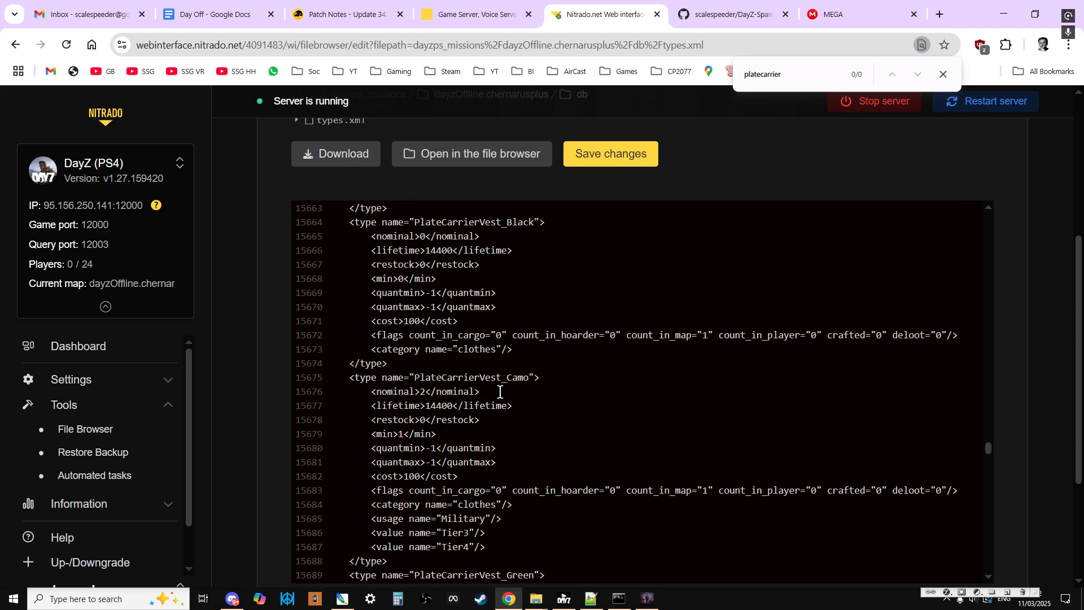
scroll(500, 393, down, 2)
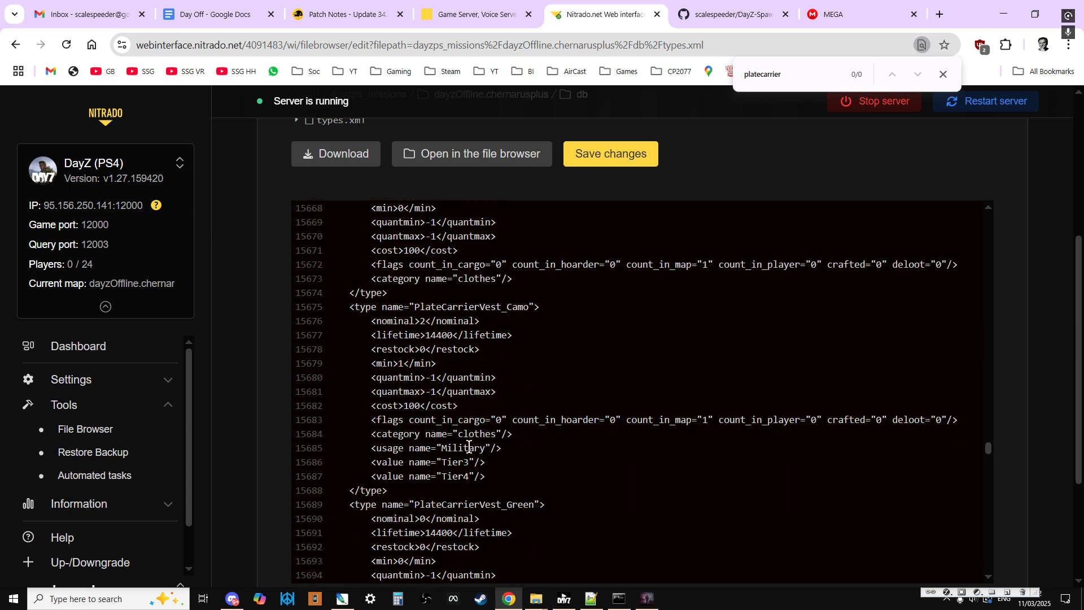
scroll(490, 475, down, 1)
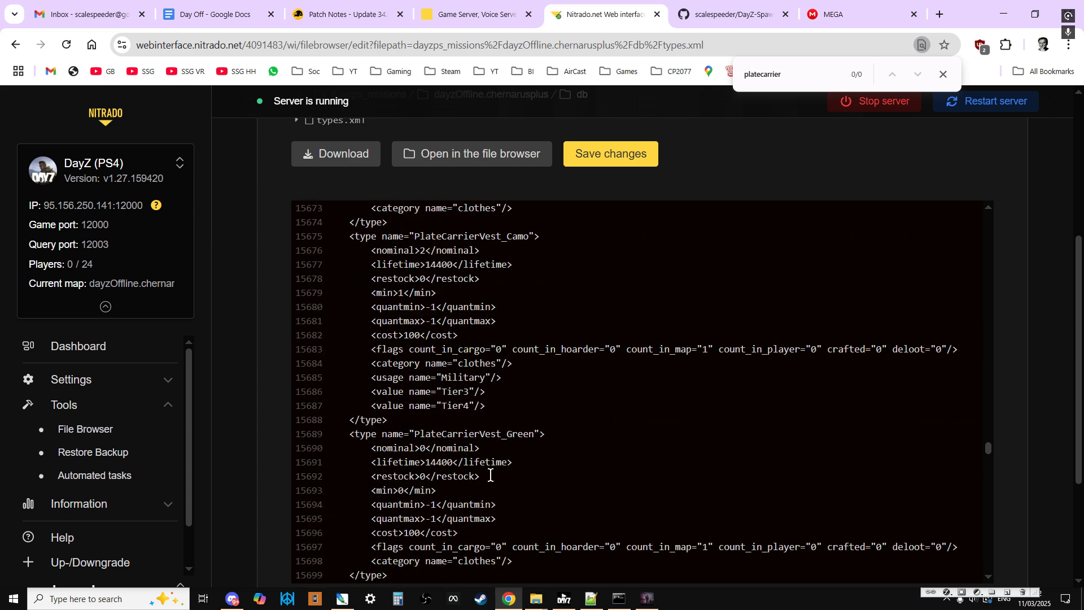
scroll(490, 474, up, 4)
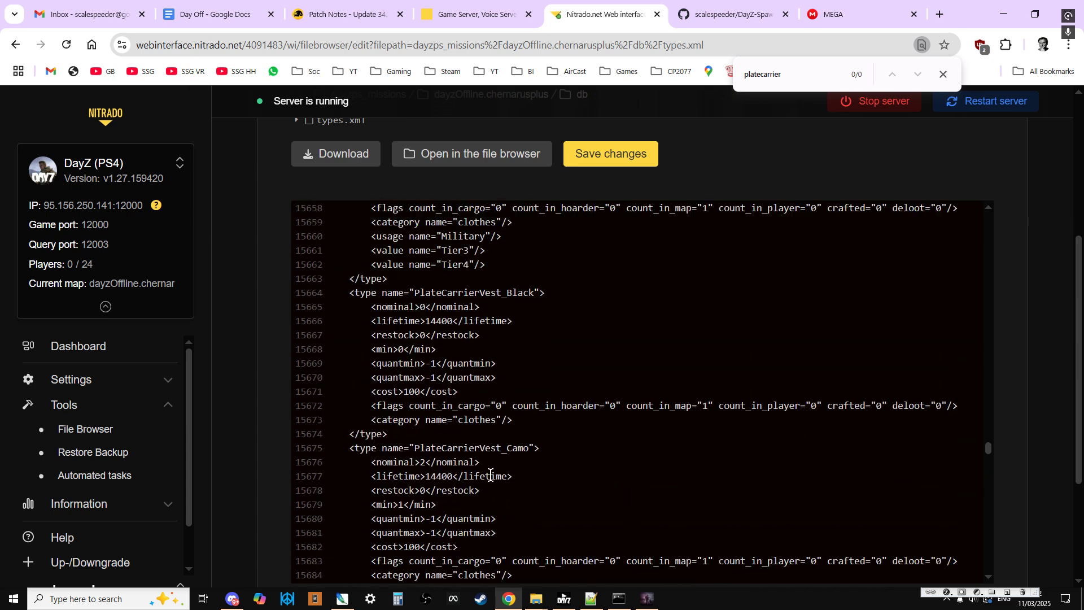
scroll(507, 451, up, 3)
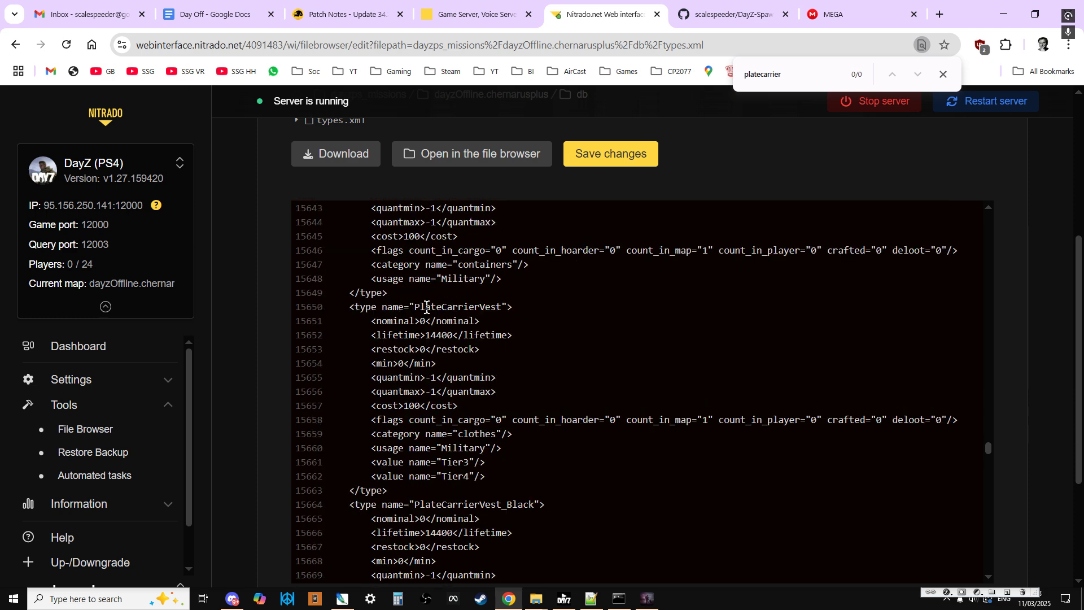
Copy the README's types.xml snippet from PlateCarrierVest through the Winter entry.
click(740, 17)
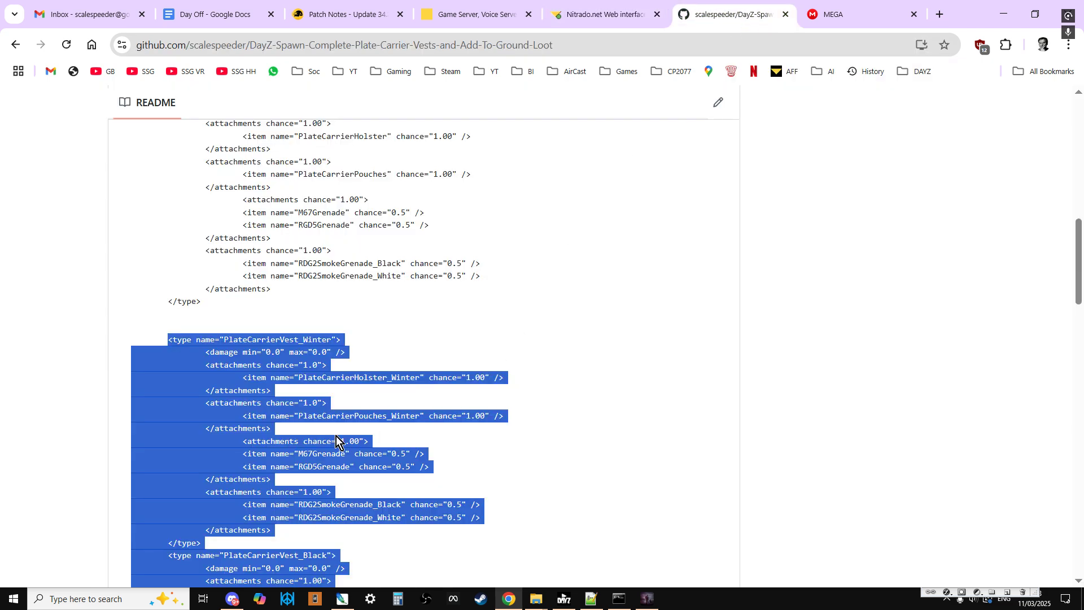
scroll(257, 367, down, 10)
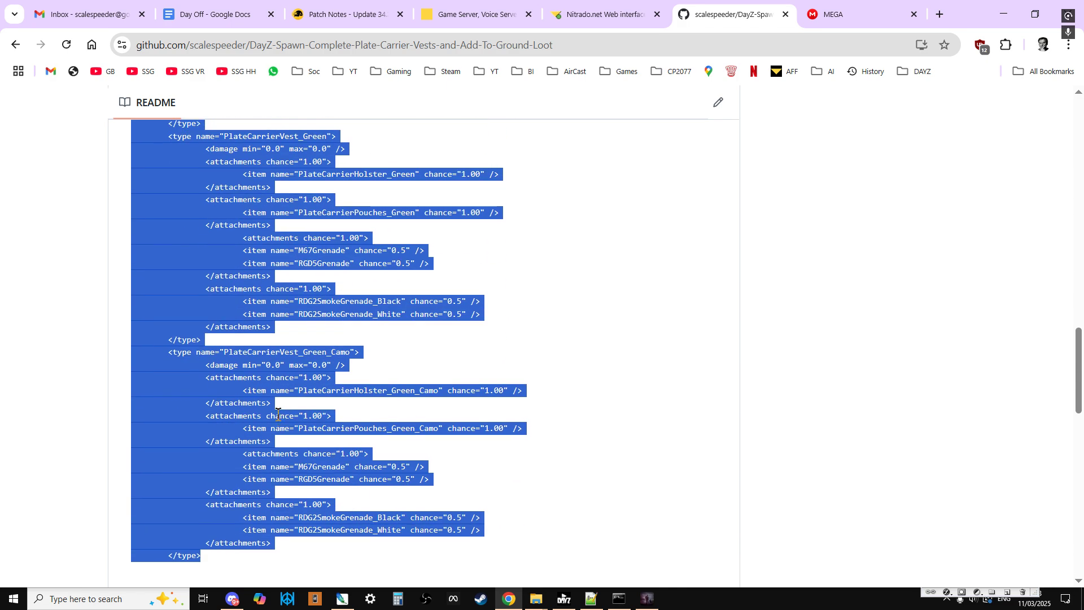
scroll(271, 391, down, 6)
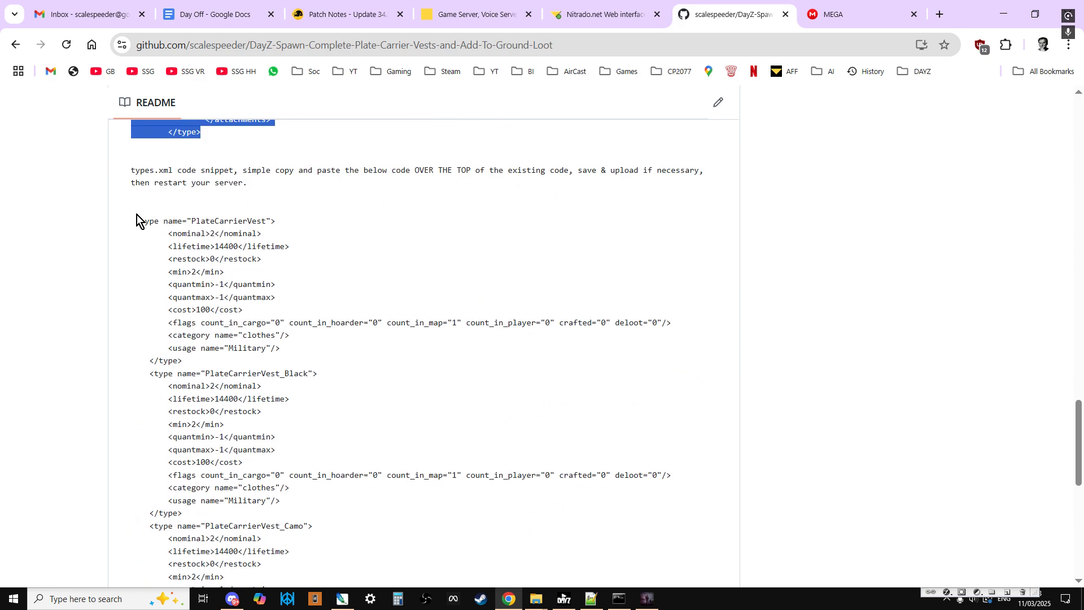
drag(133, 221, 341, 466)
scroll(261, 281, down, 8)
right_click(216, 351)
click(266, 378)
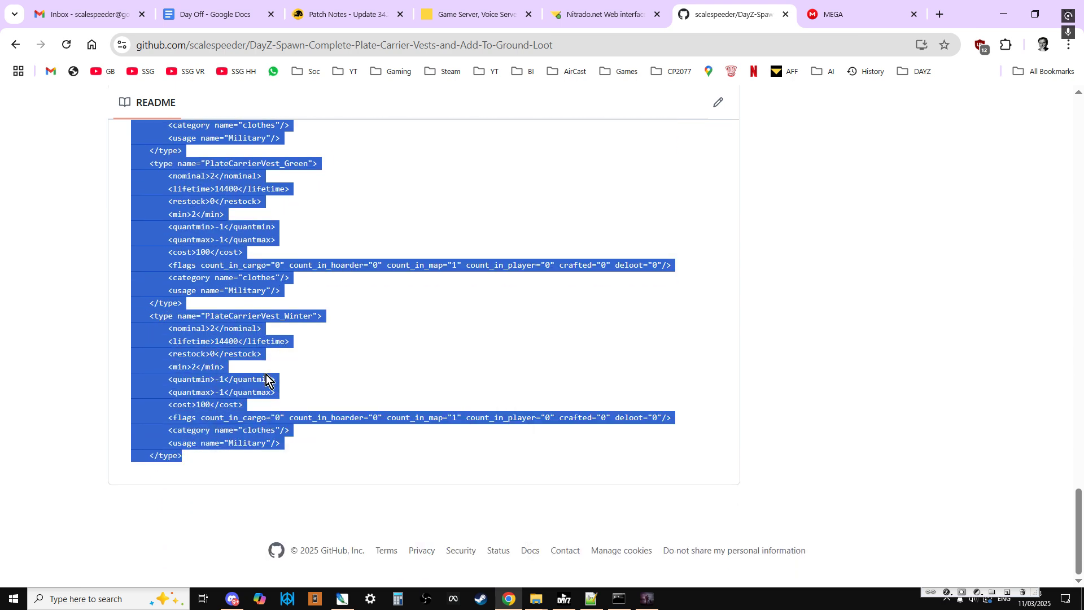
Paste the copied nominal 2, min 2 vest entries over the existing PlateCarrierVest entries in types.xml.
click(617, 18)
scroll(544, 358, up, 2)
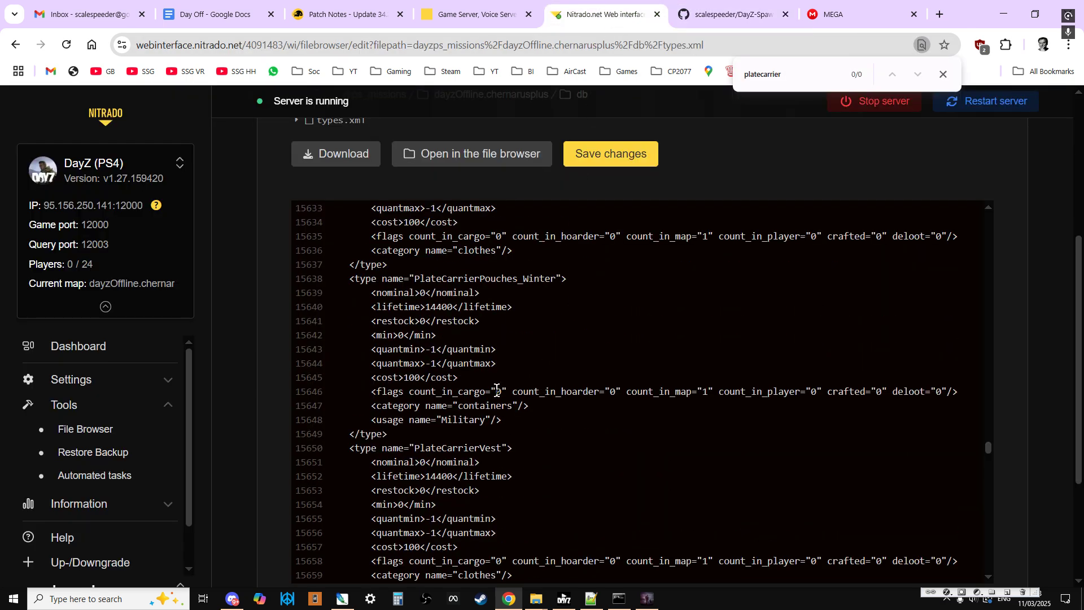
scroll(496, 384, down, 1)
drag(346, 377, 612, 465)
scroll(479, 401, down, 2)
scroll(494, 400, down, 5)
scroll(502, 403, down, 8)
scroll(518, 385, down, 2)
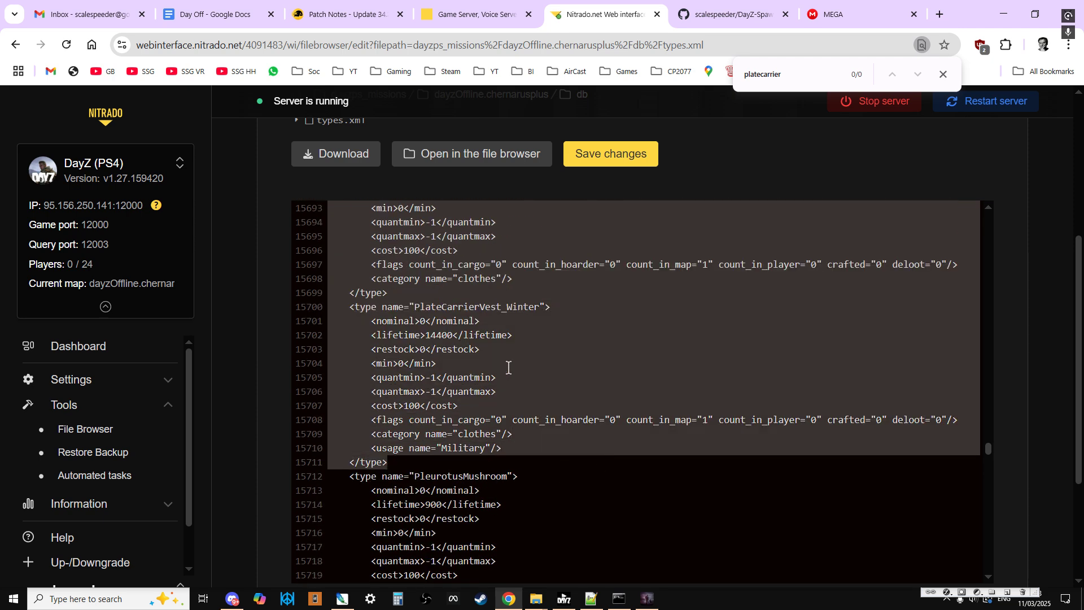
key(ctrl+v)
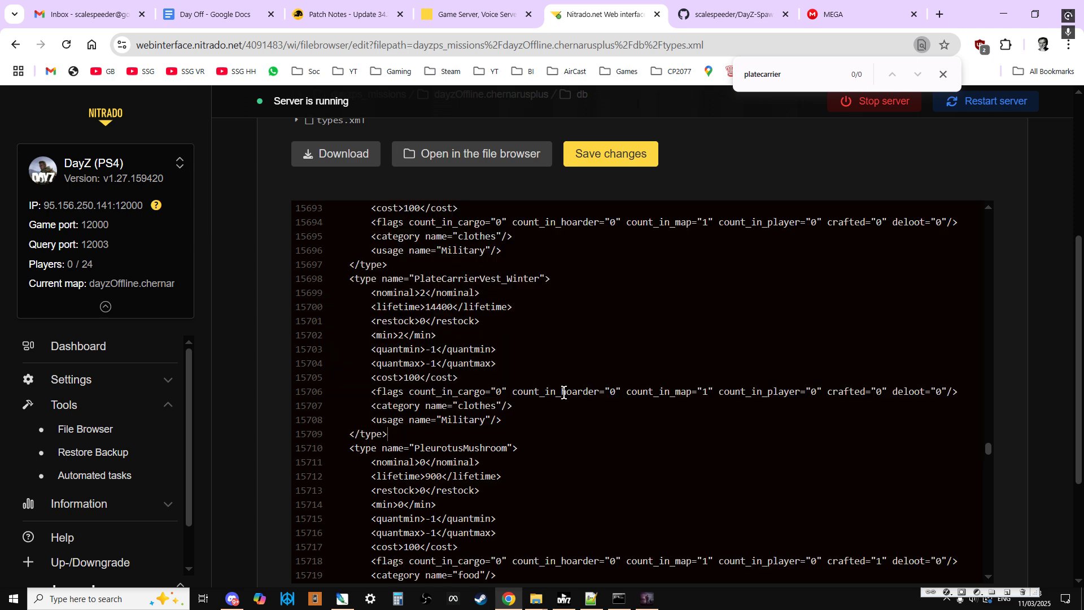
Save types.xml and request a server restart.
scroll(446, 399, up, 2)
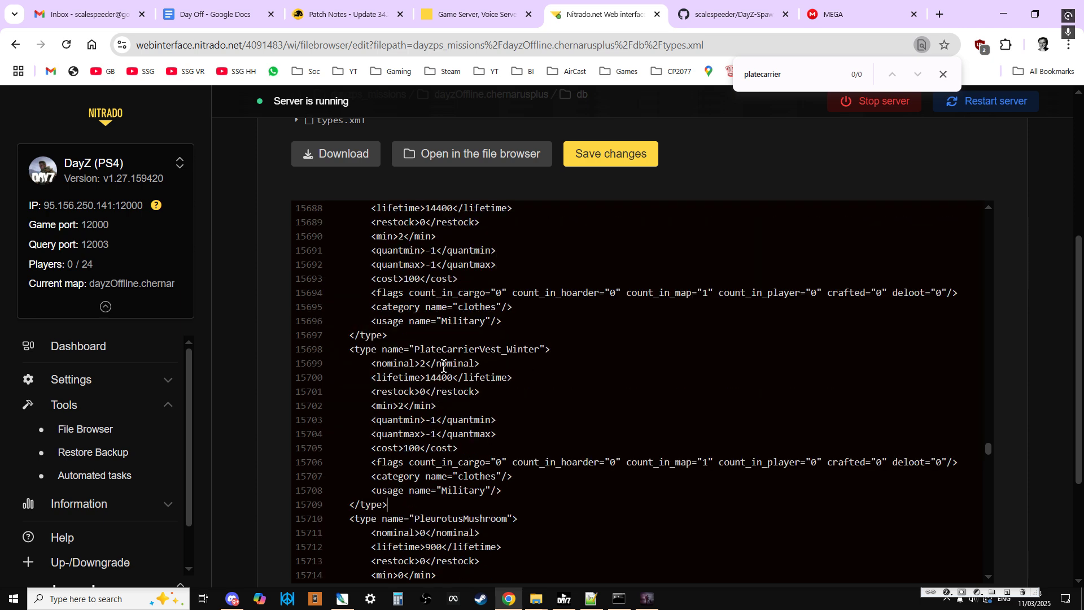
scroll(444, 366, up, 4)
scroll(519, 460, up, 2)
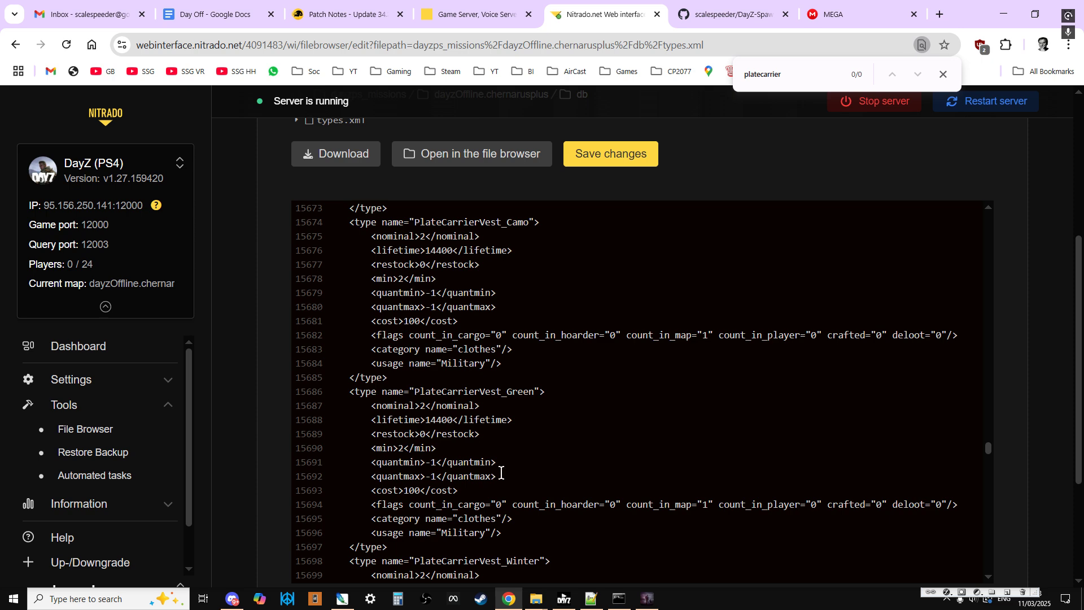
scroll(508, 468, up, 4)
scroll(625, 308, up, 2)
click(621, 158)
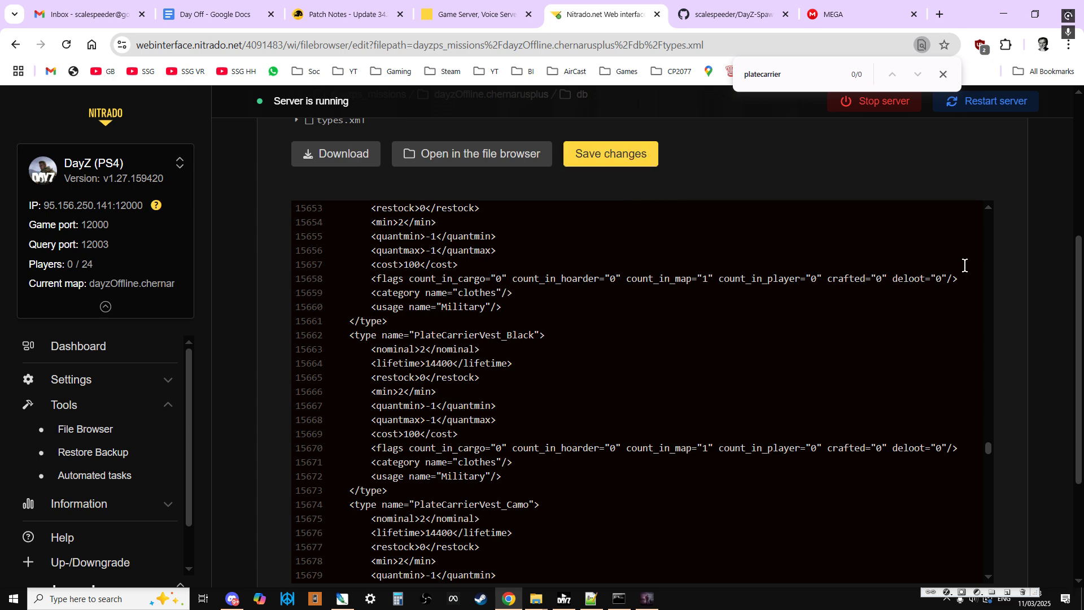
click(1003, 106)
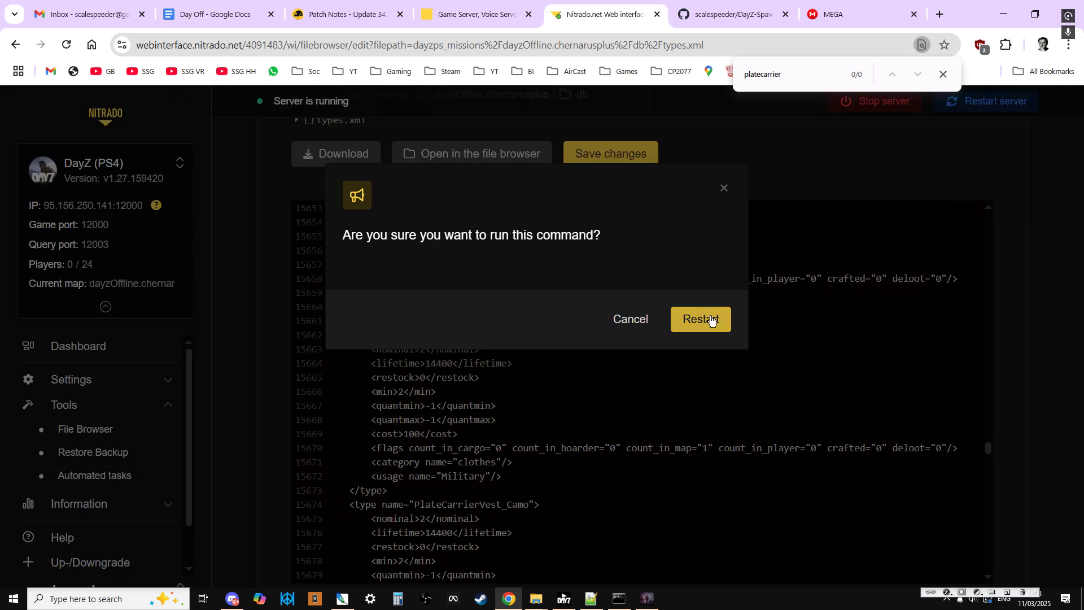
Confirm the server restart, then scroll GitHub back to the repository's readme.txt and README.
click(709, 320)
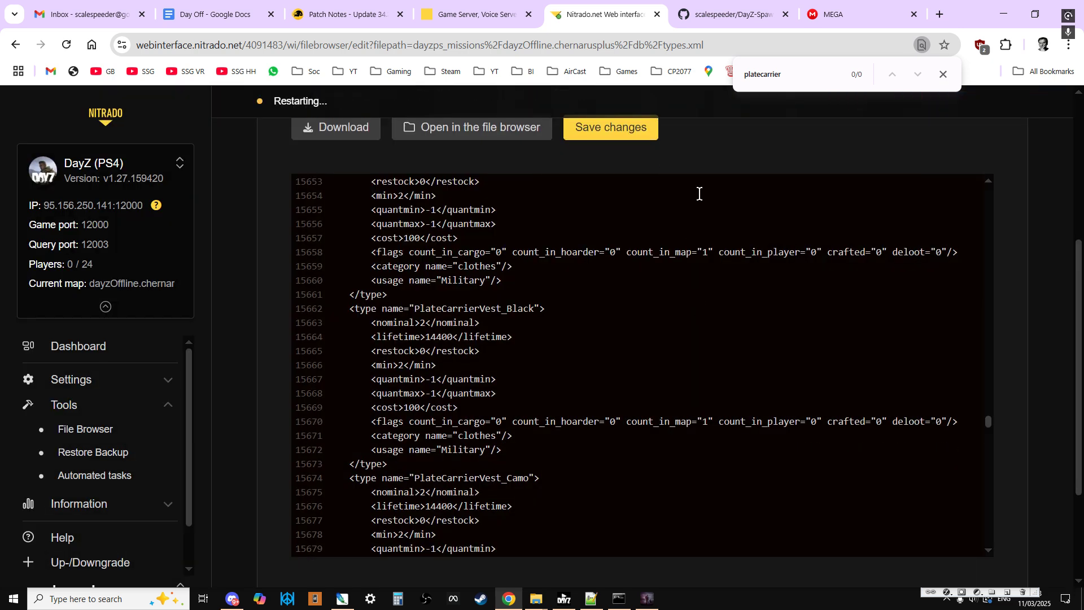
click(709, 14)
scroll(626, 440, up, 20)
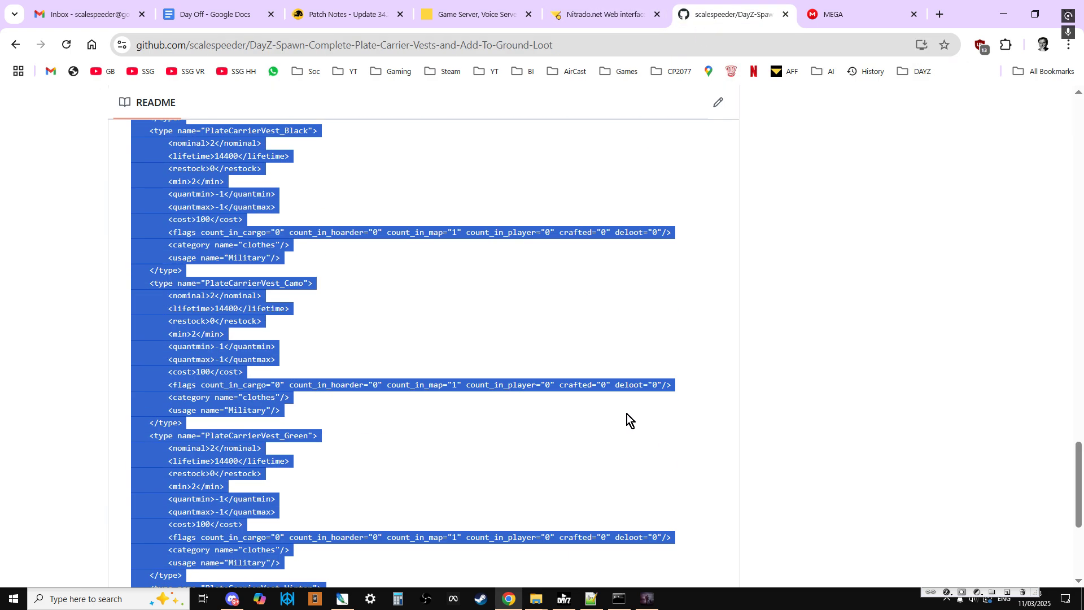
scroll(638, 408, up, 15)
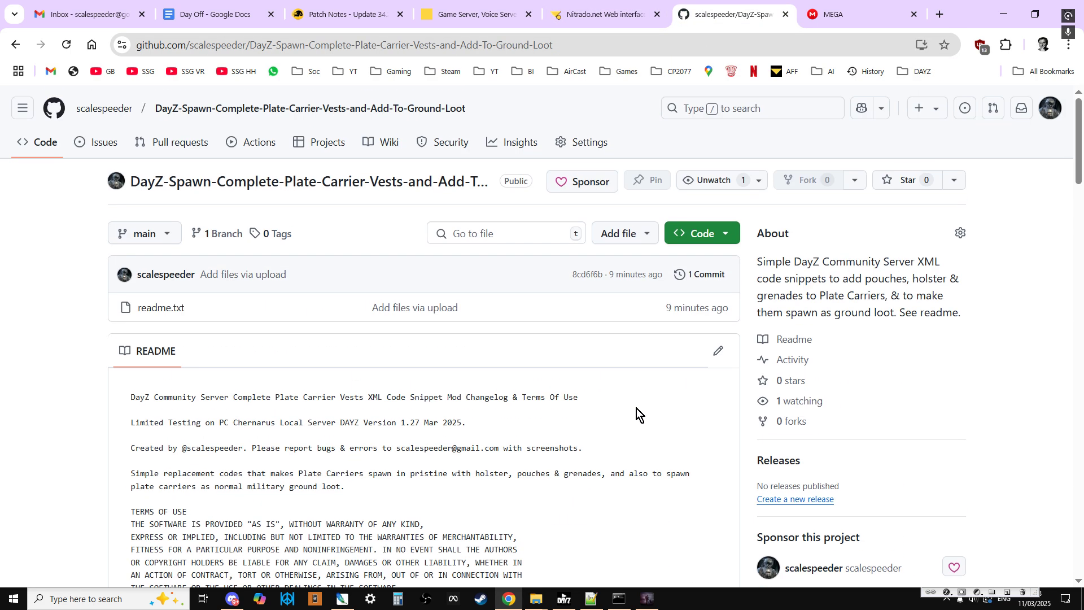